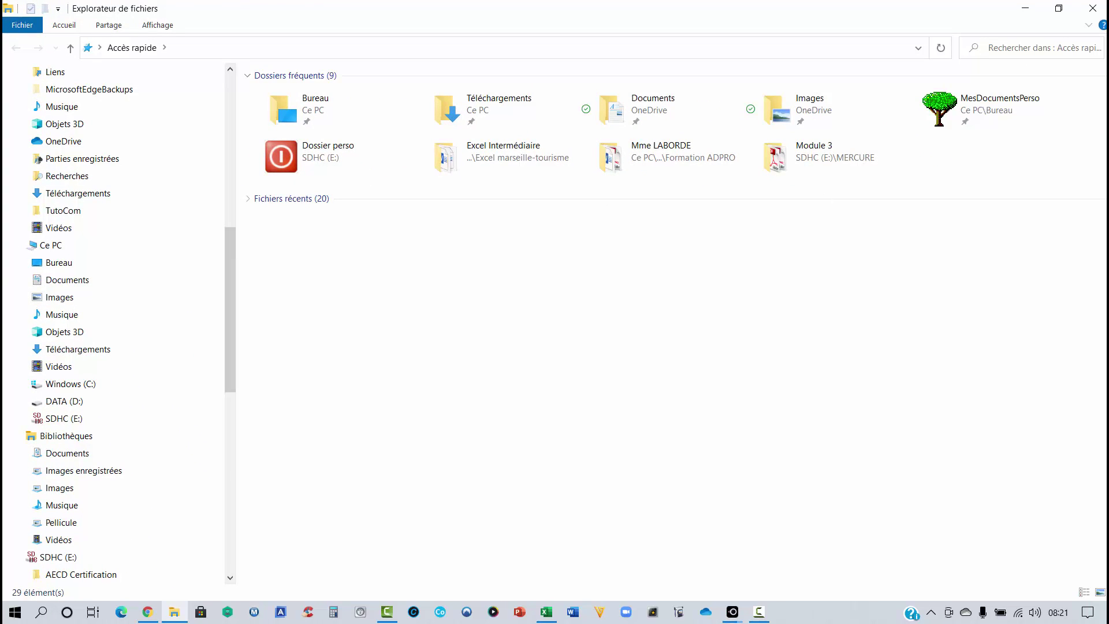
# Switch to a maximized Chrome window and search Google for "télécharger onedrive".
pyautogui.click(145, 612)
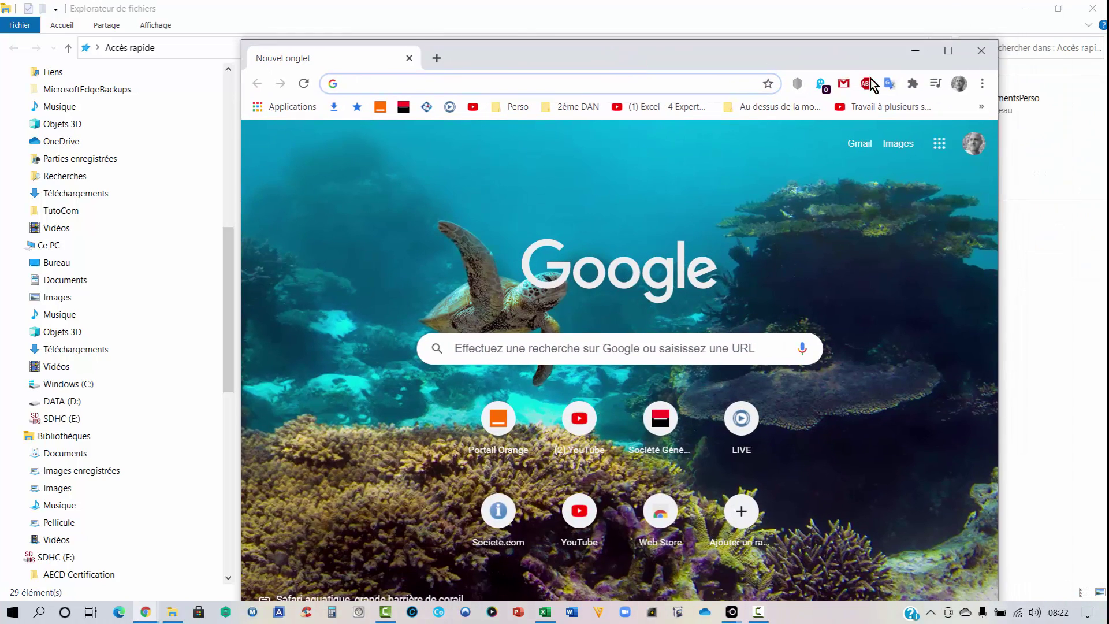
pyautogui.click(946, 50)
pyautogui.write('t')
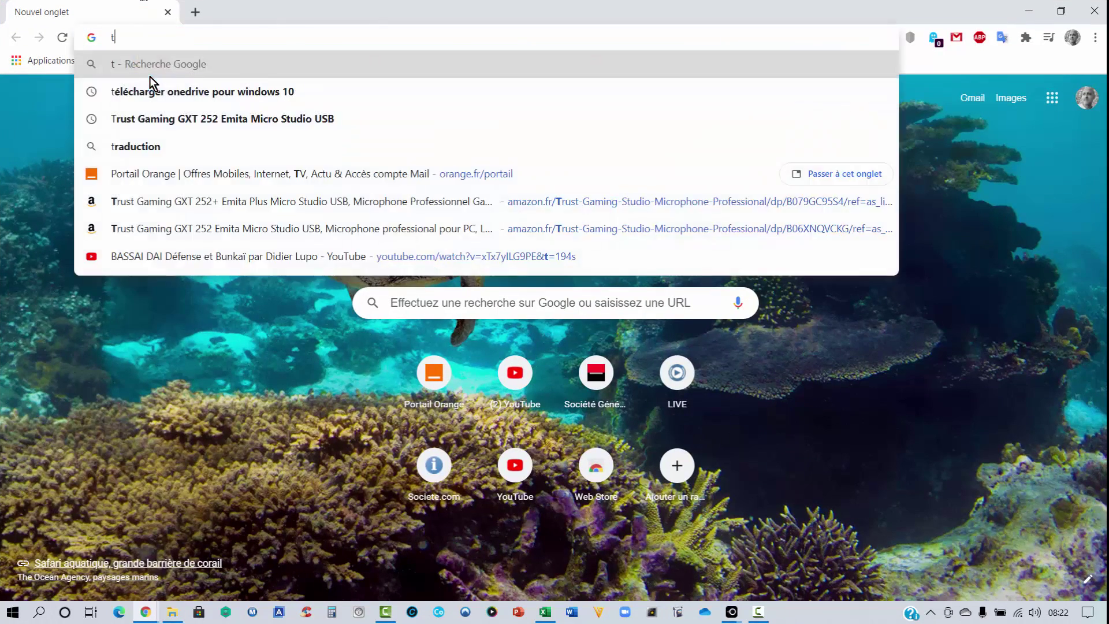
pyautogui.write('élécharger')
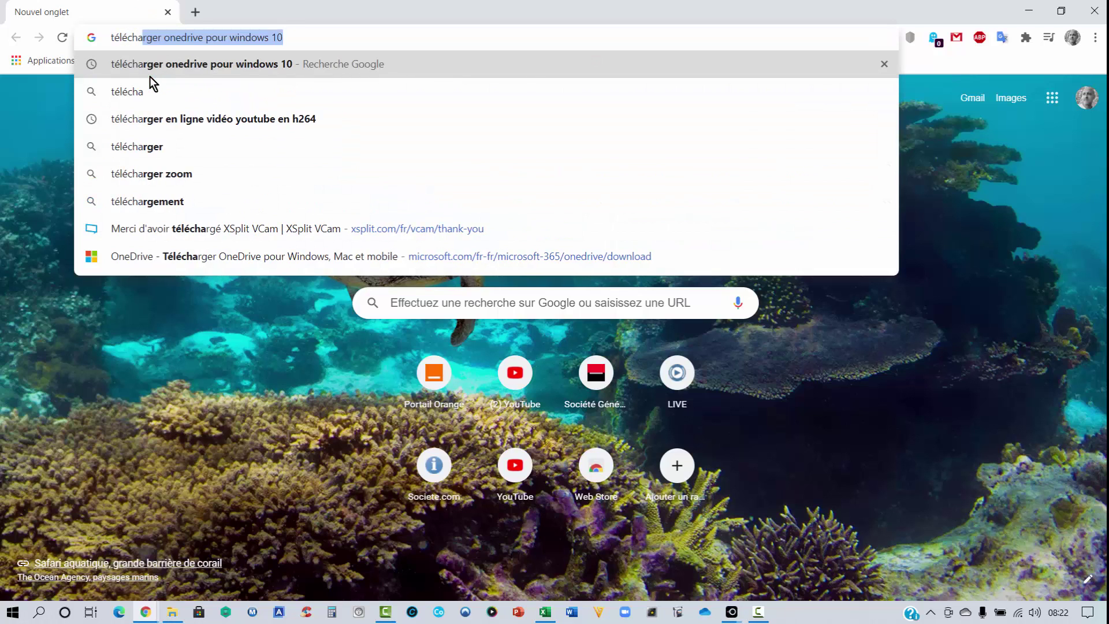
pyautogui.write(' ondd')
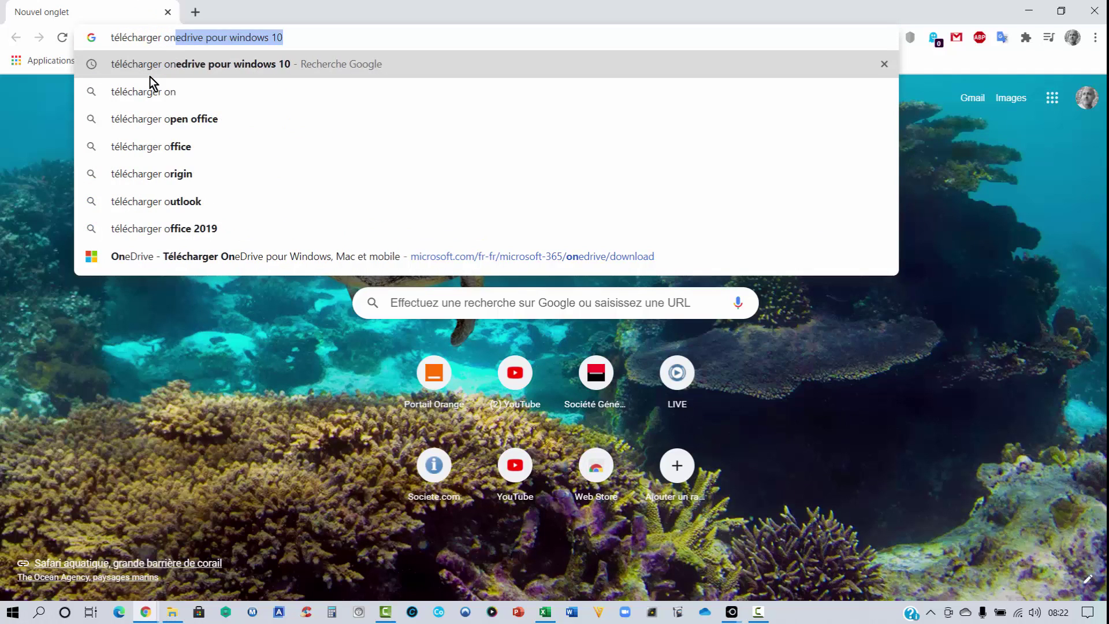
pyautogui.press('BackSpace')
pyautogui.press('BackSpace')
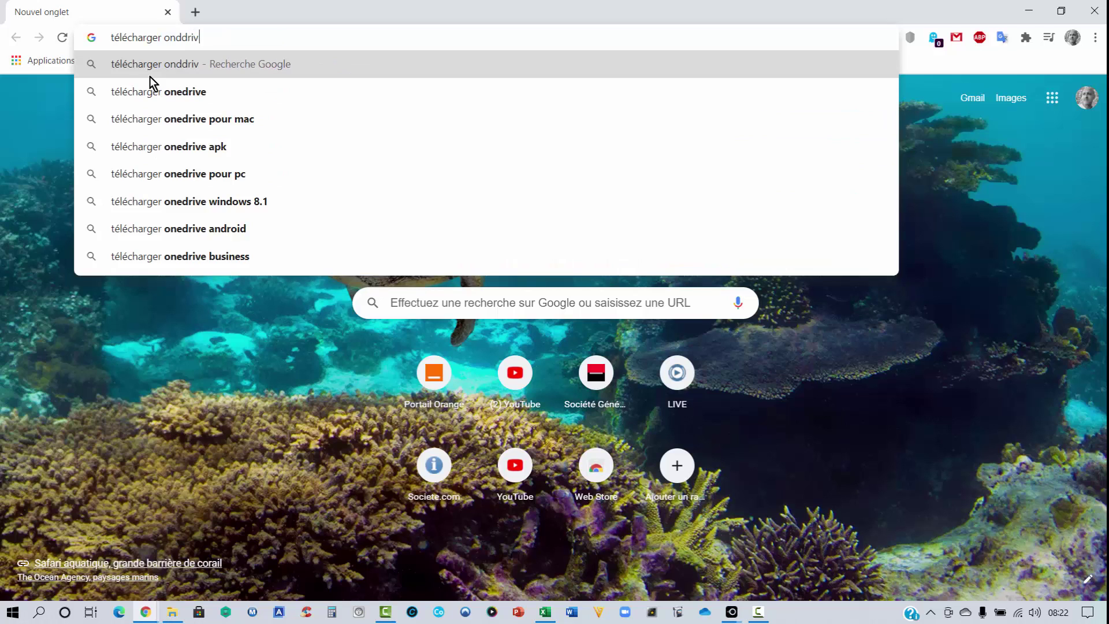
pyautogui.write('edrive pour windows 10')
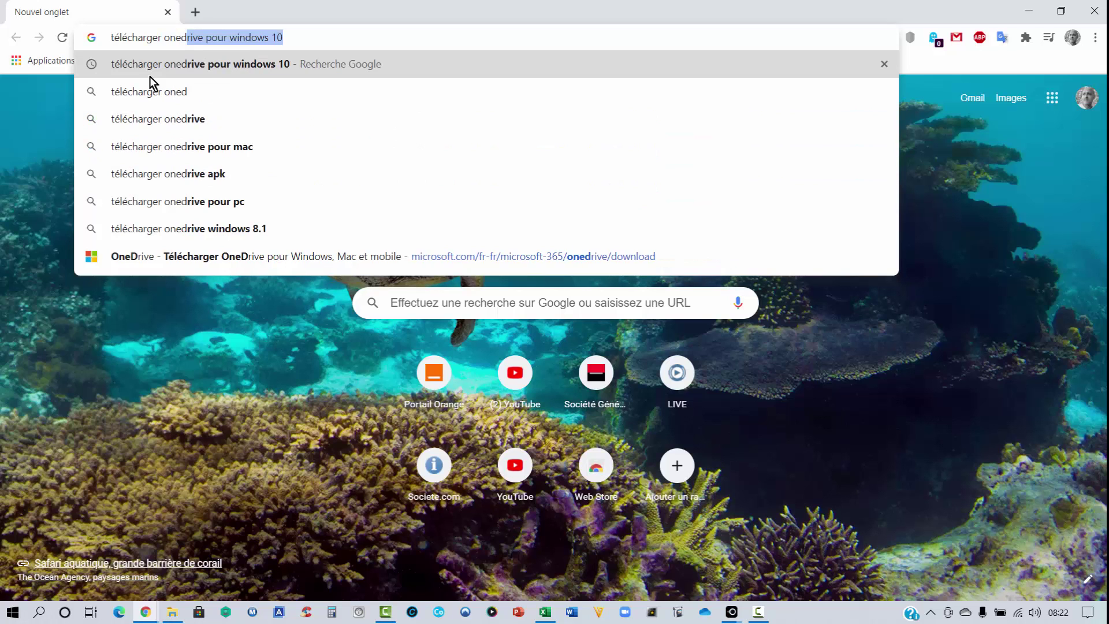
pyautogui.press('Return')
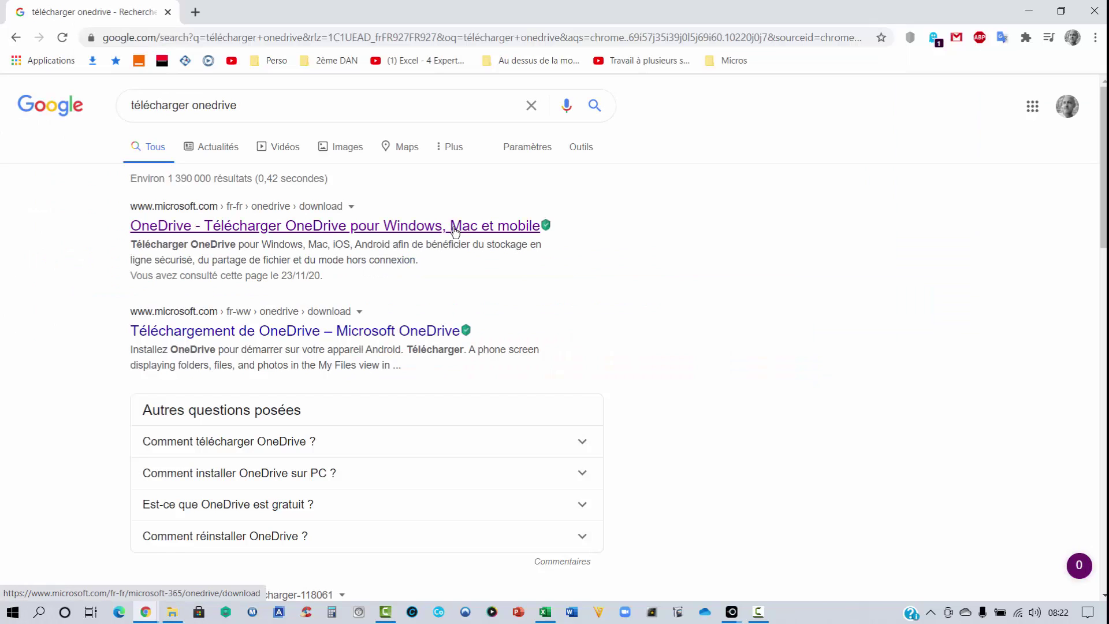
# Close the browser and the File Explorer window to return to the open Excel workbook.
pyautogui.click(1094, 13)
pyautogui.press('super+e')
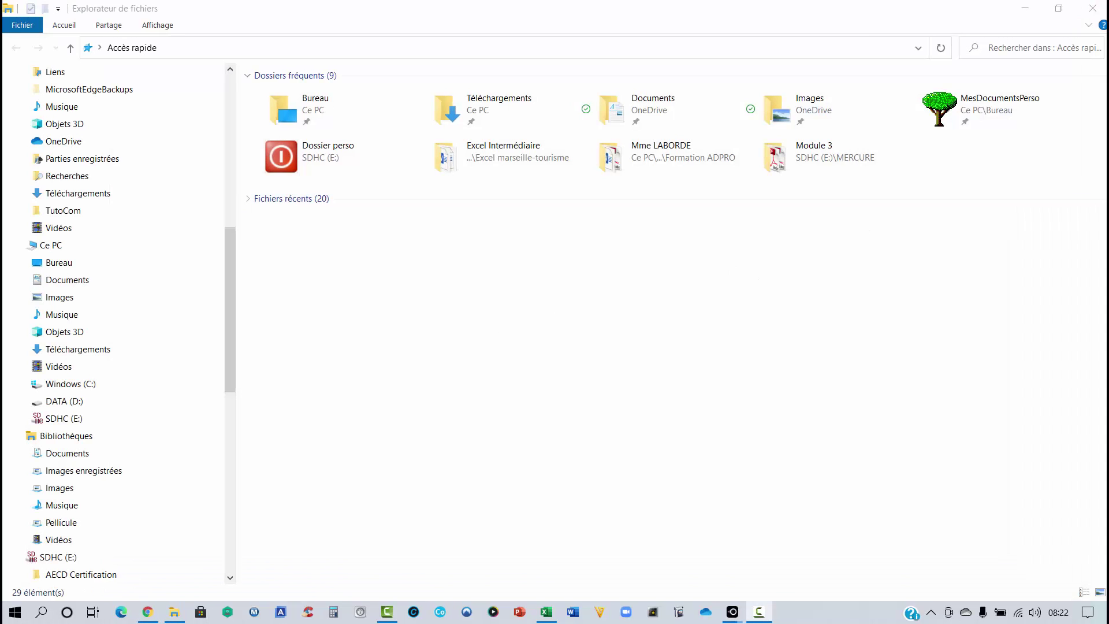
pyautogui.click(1090, 11)
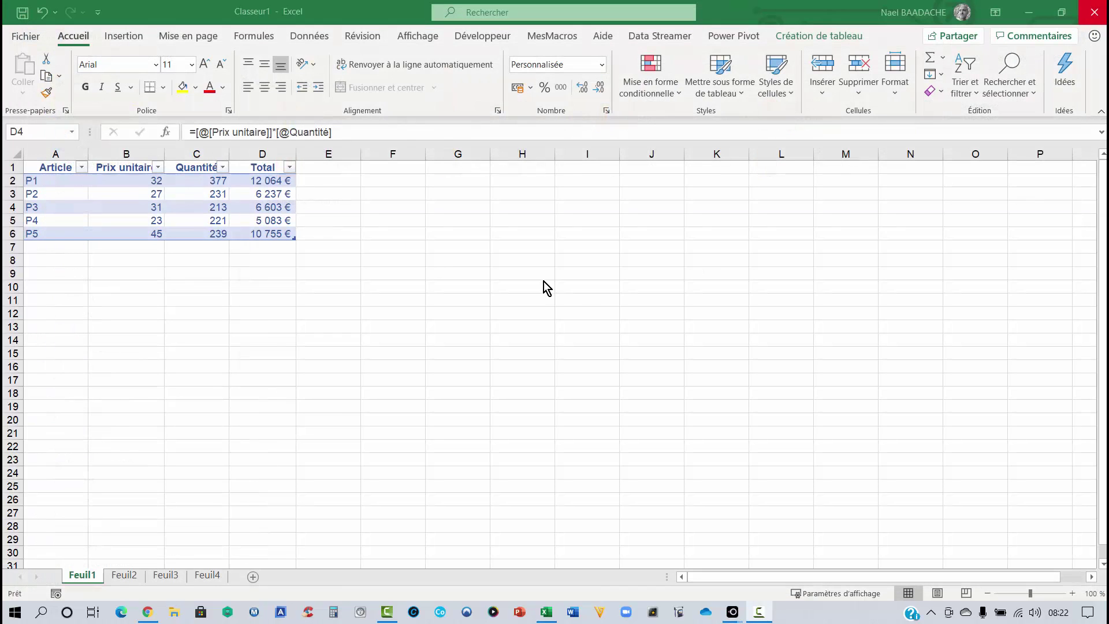
pyautogui.click(178, 210)
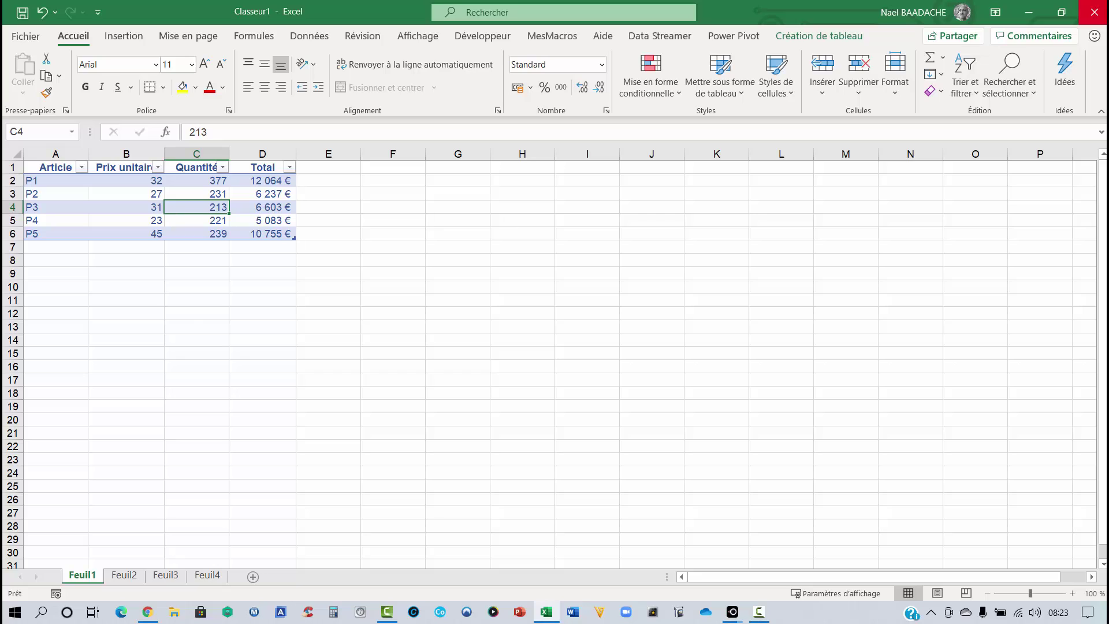
pyautogui.click(118, 205)
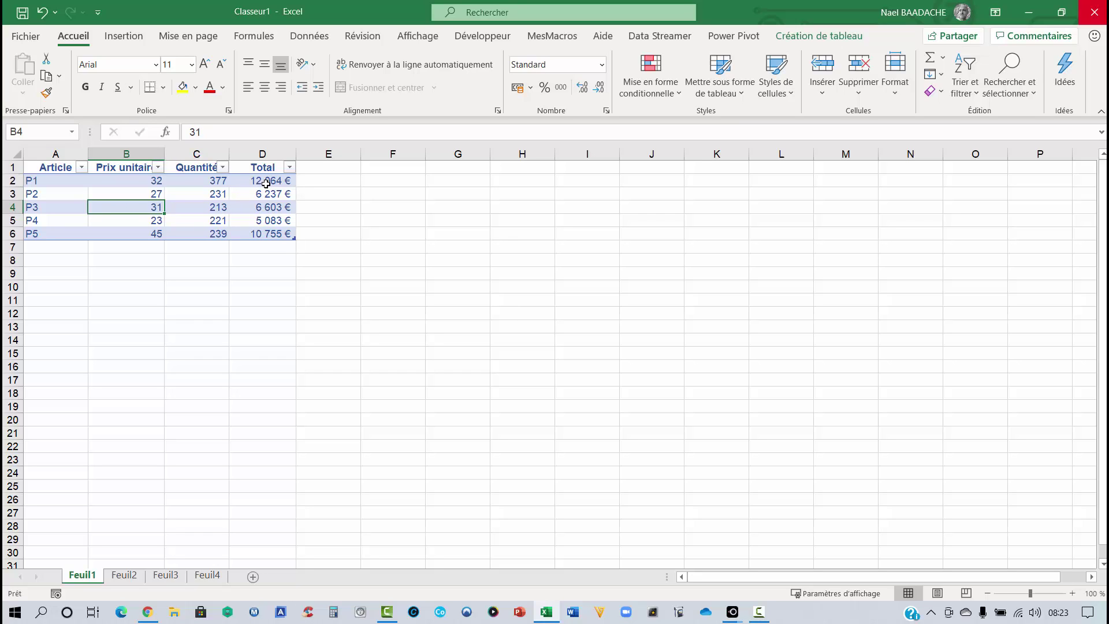
# Choose OneDrive - Personnel as the workbook's save-as location and create a new folder there named TestSynchronisationOneDrive.
pyautogui.click(32, 37)
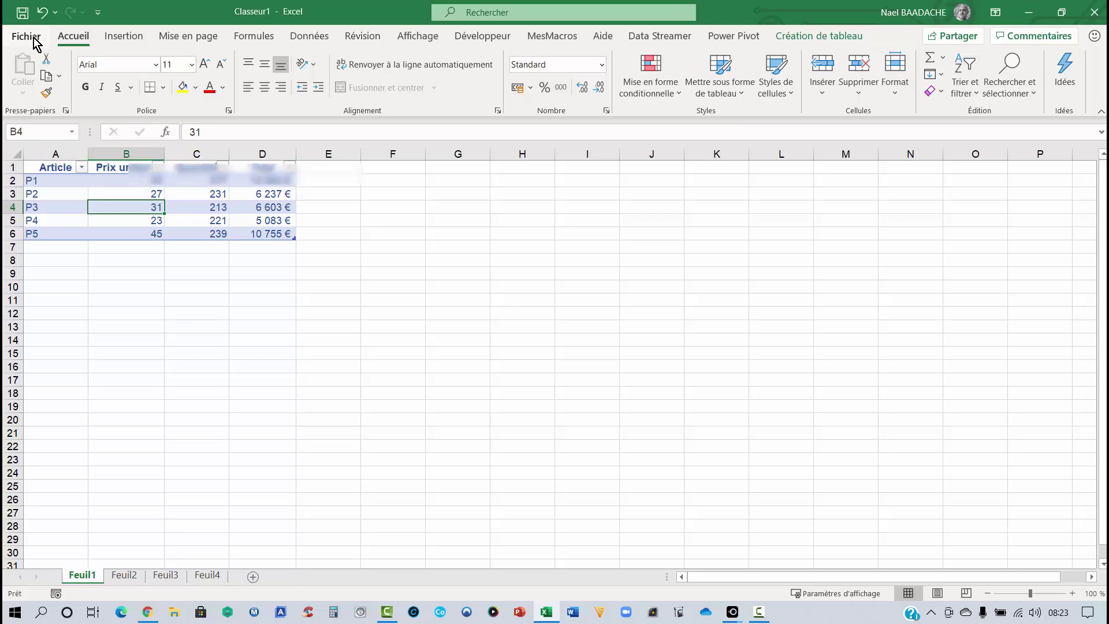
pyautogui.click(70, 233)
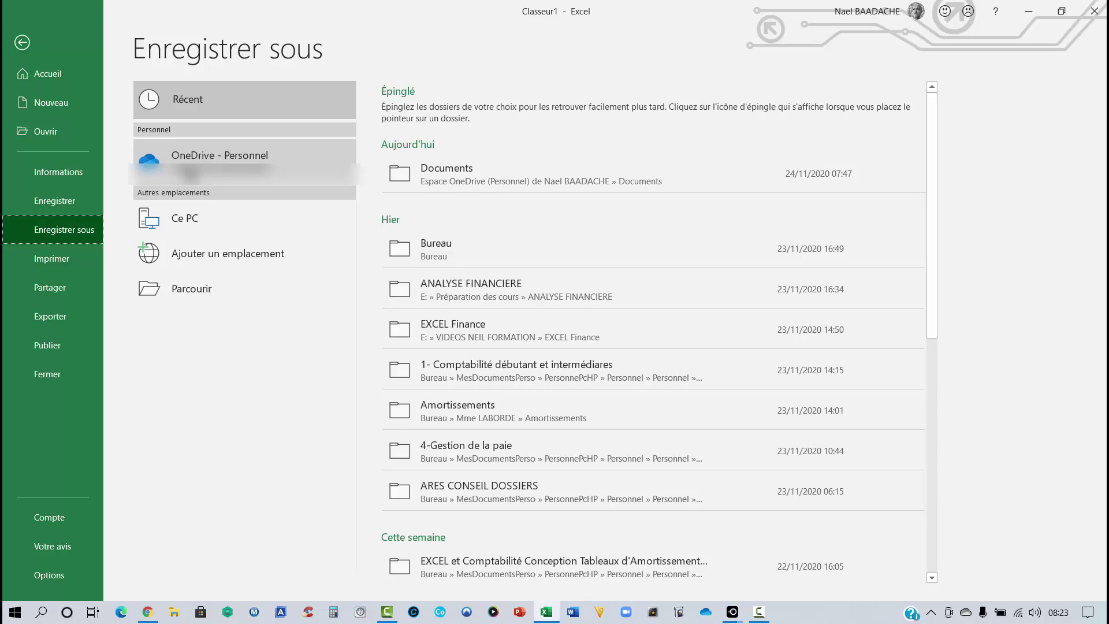
pyautogui.click(194, 172)
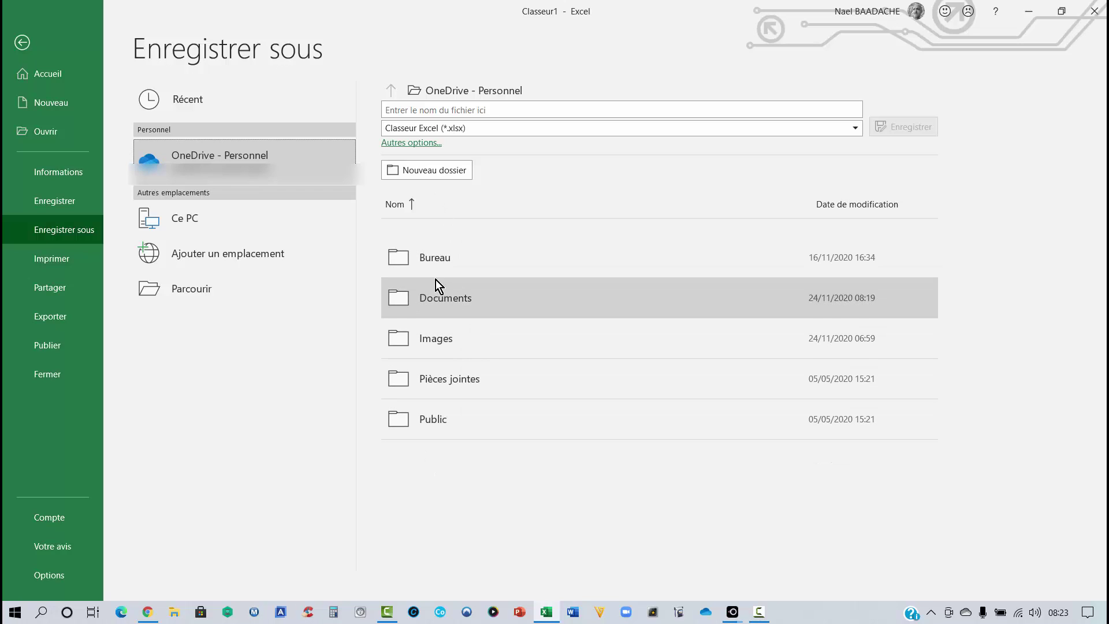
pyautogui.click(442, 172)
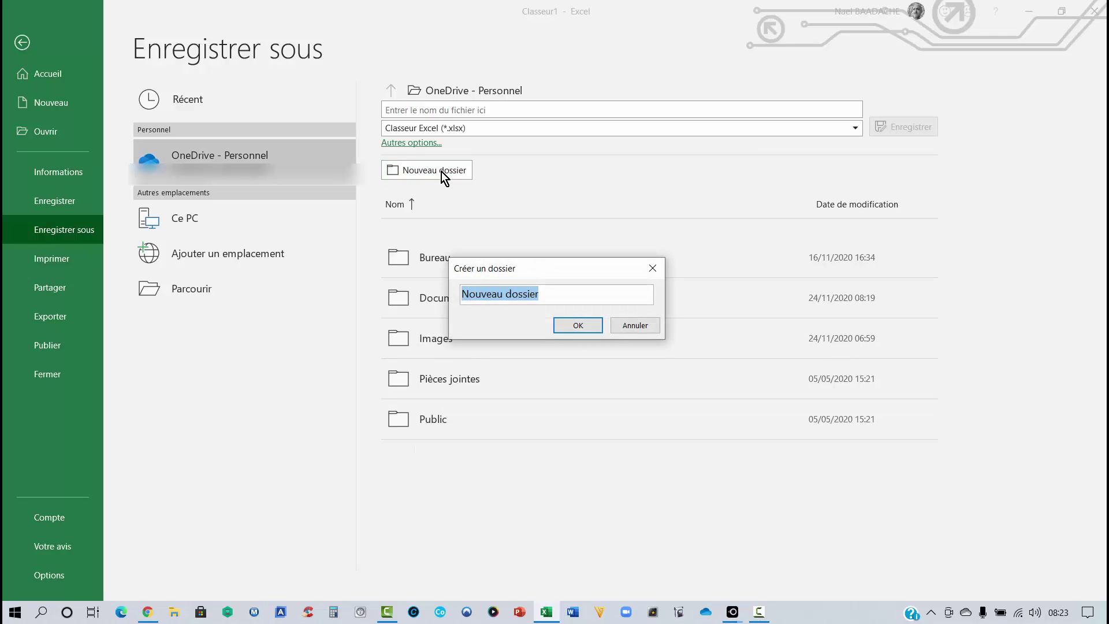
pyautogui.write('Test')
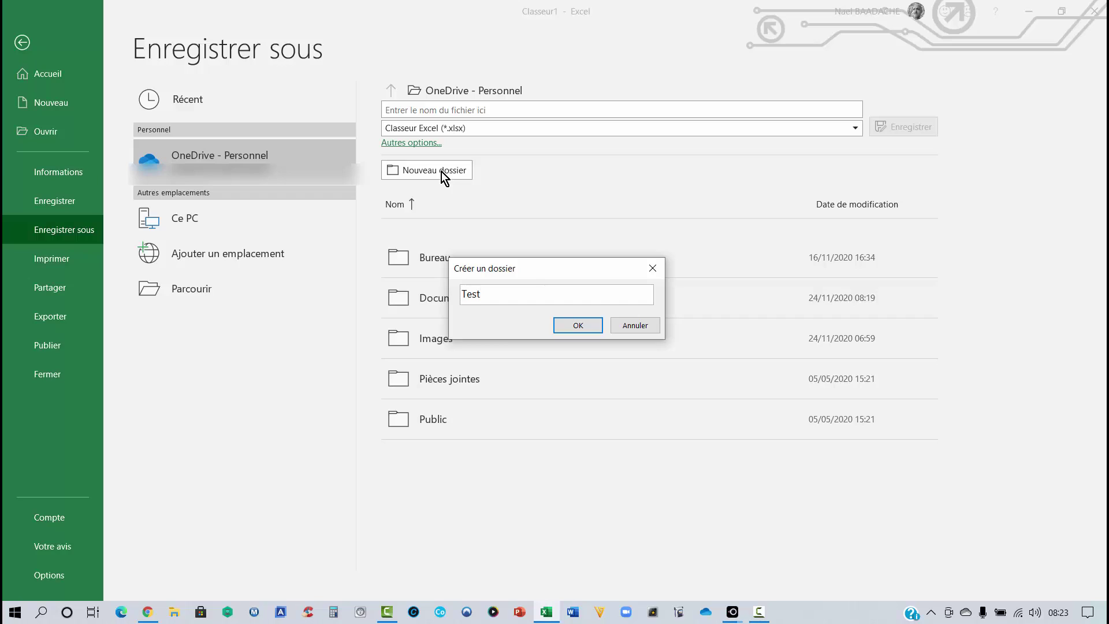
pyautogui.write('SynchronisationOneDrive')
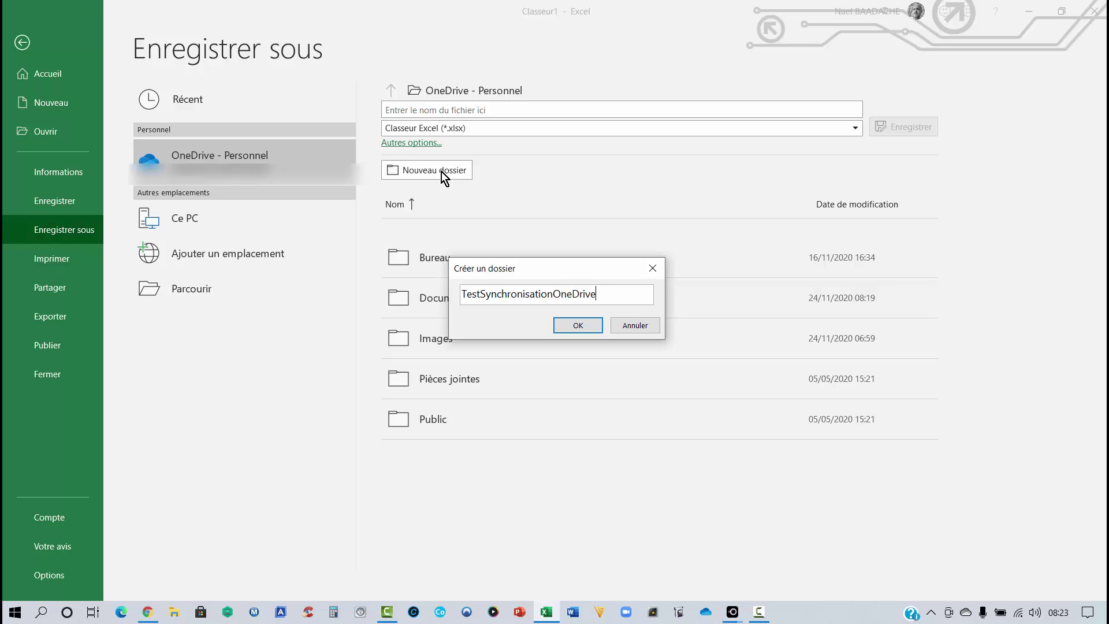
pyautogui.click(583, 327)
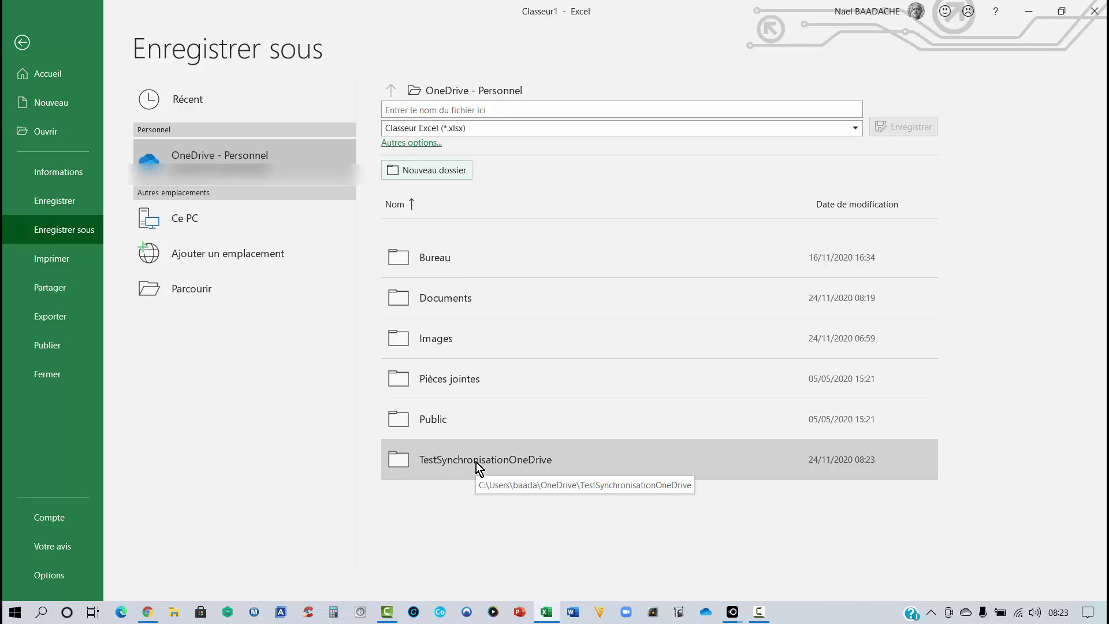
# Save the workbook in OneDrive - Personnel as an Excel workbook named TestdeSynchronisation.
pyautogui.click(444, 104)
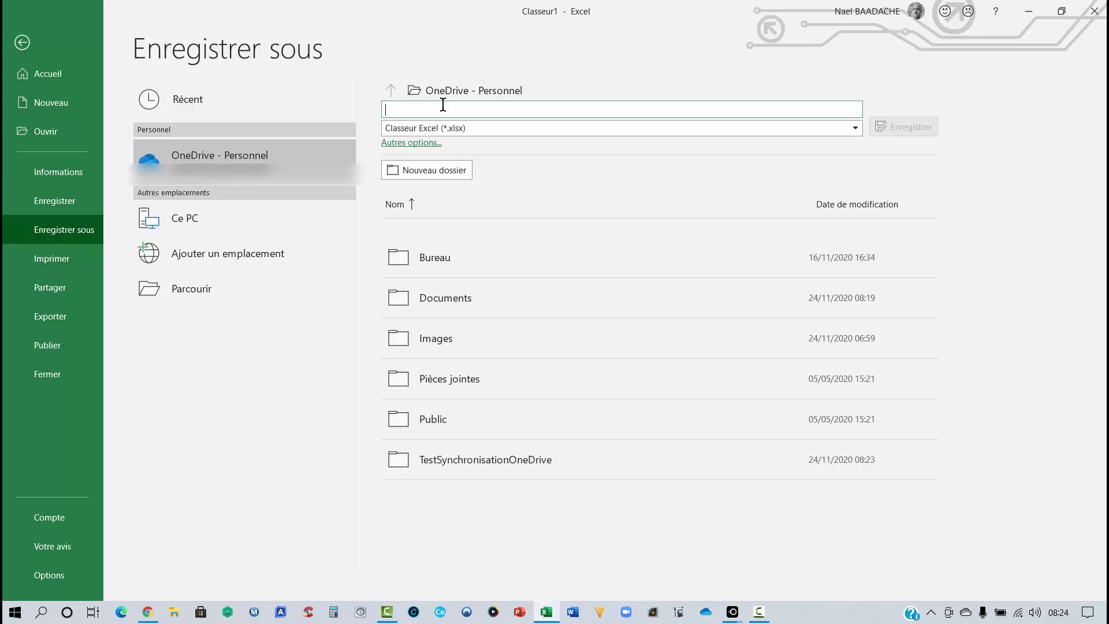
pyautogui.write('Testde')
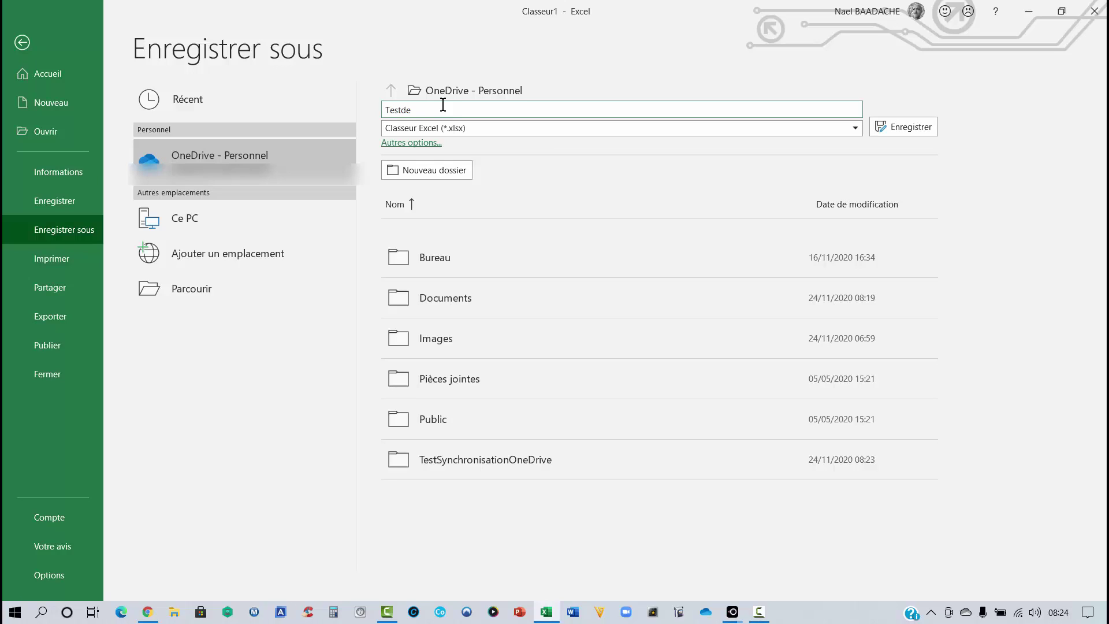
pyautogui.write('Synchronisation')
pyautogui.click(905, 129)
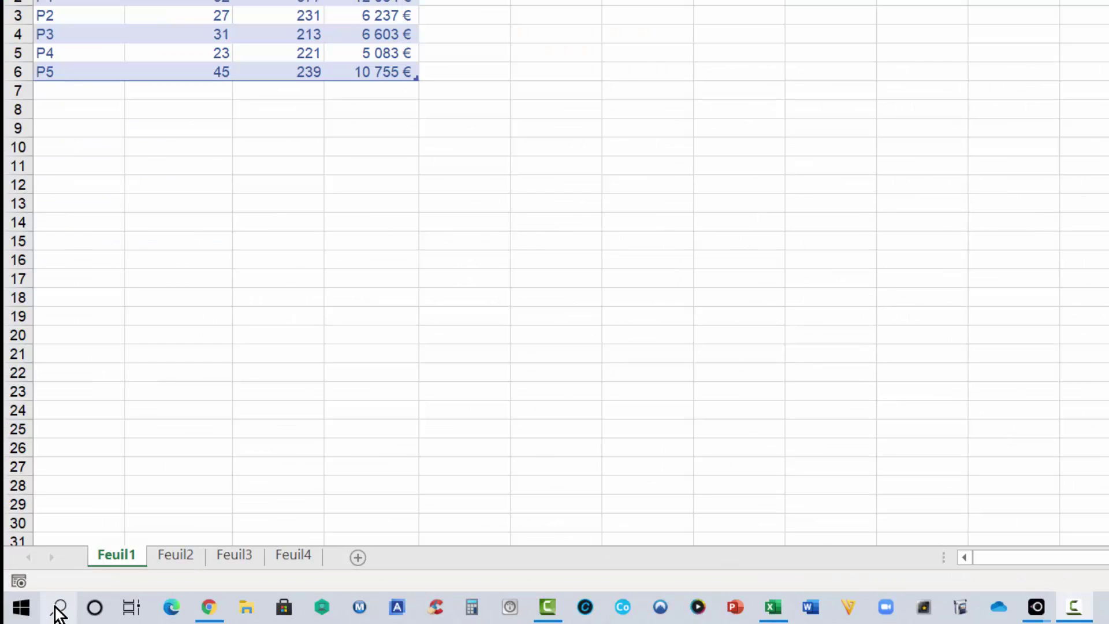
# Find the OneDrive app with Windows search, detach it from the taskbar and pin it there again.
pyautogui.click(59, 608)
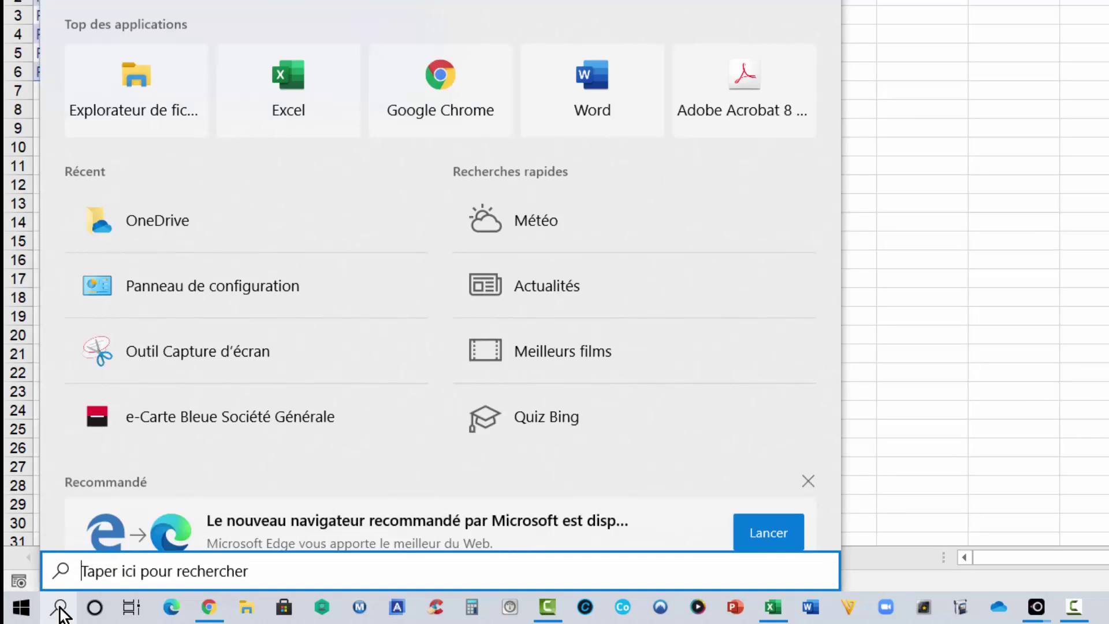
pyautogui.write('one')
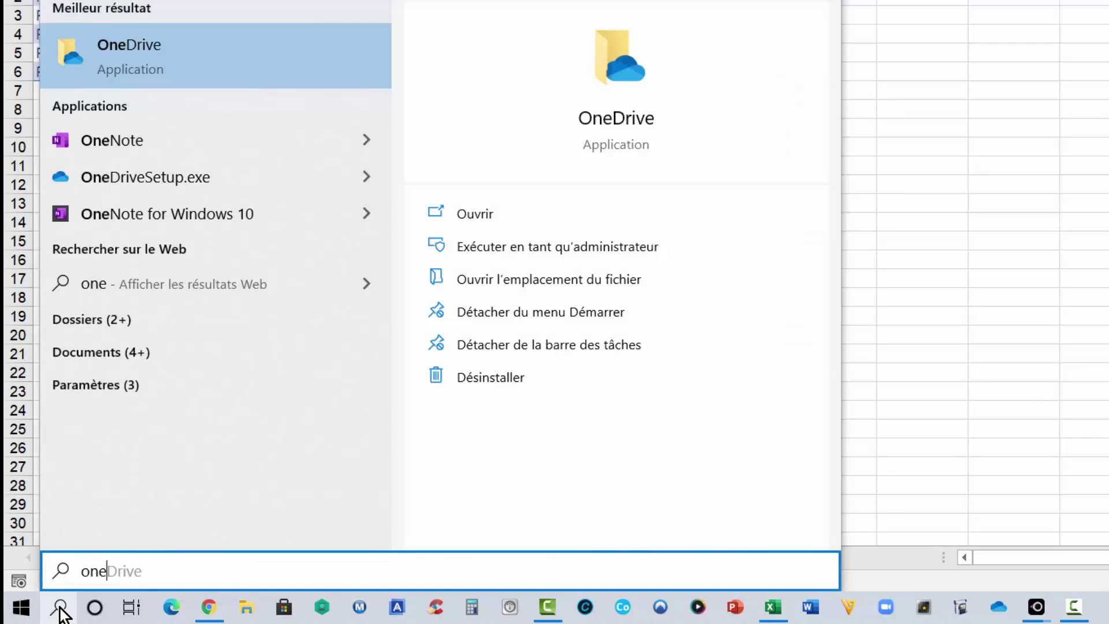
pyautogui.rightClick(121, 49)
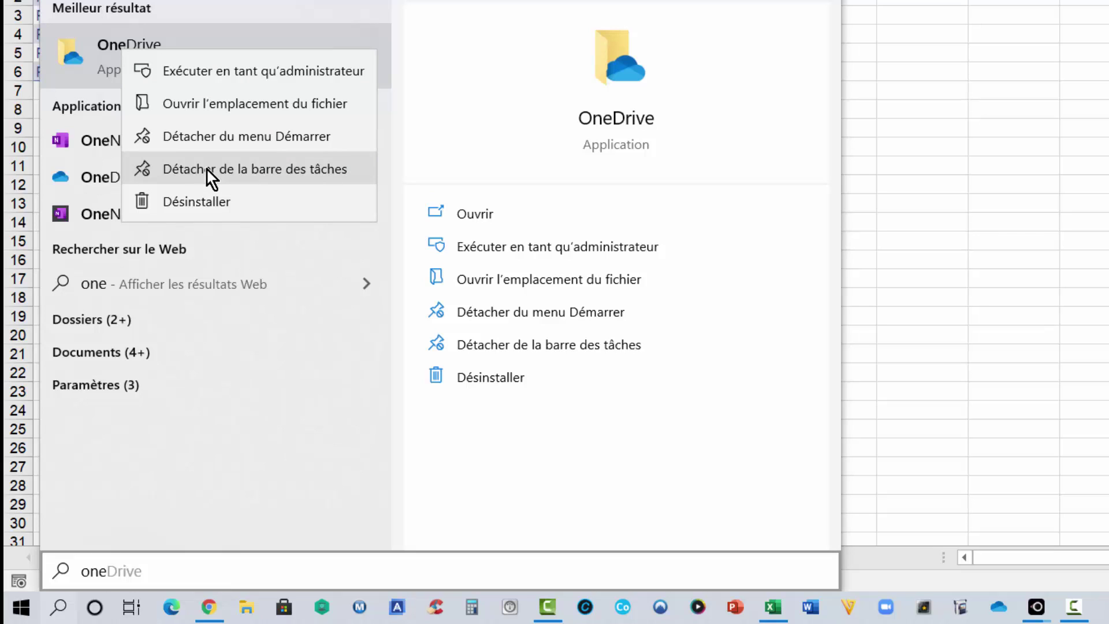
pyautogui.click(206, 168)
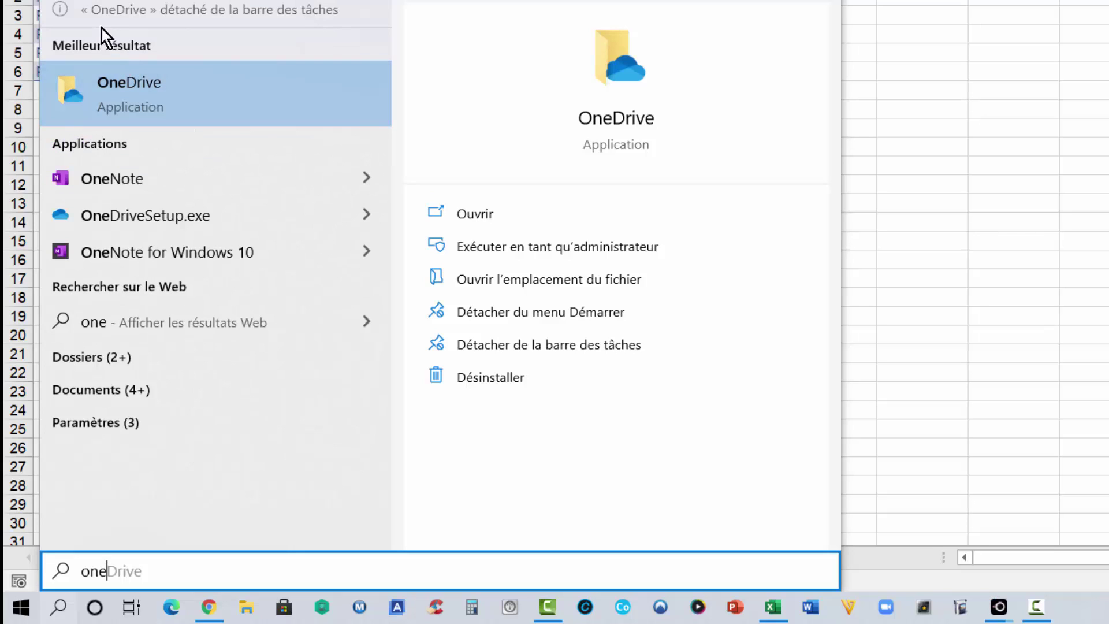
pyautogui.rightClick(127, 84)
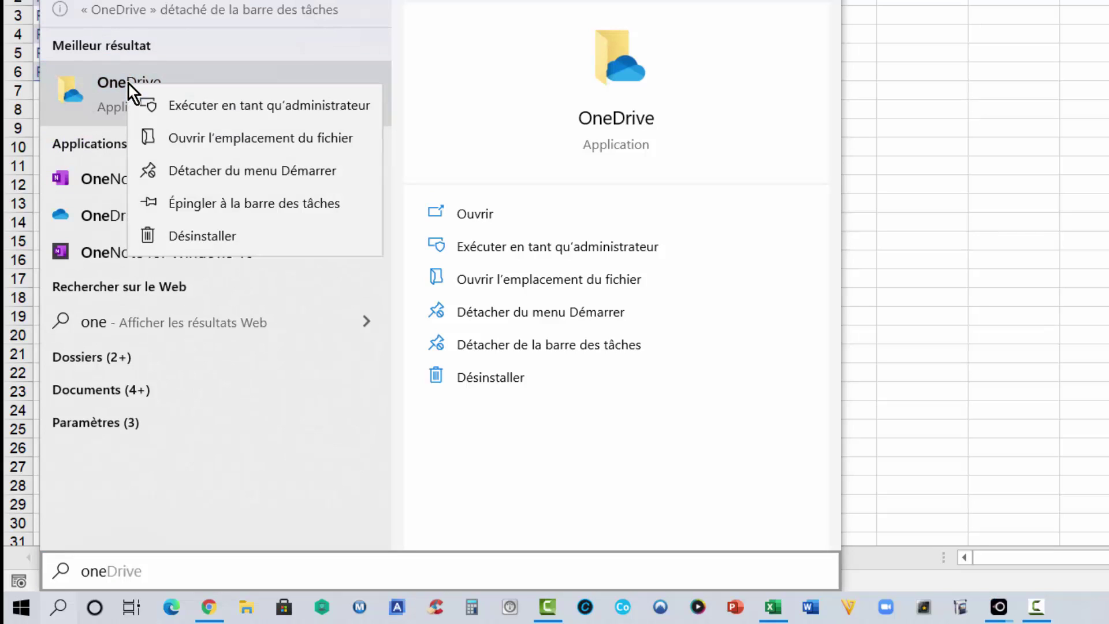
pyautogui.click(185, 202)
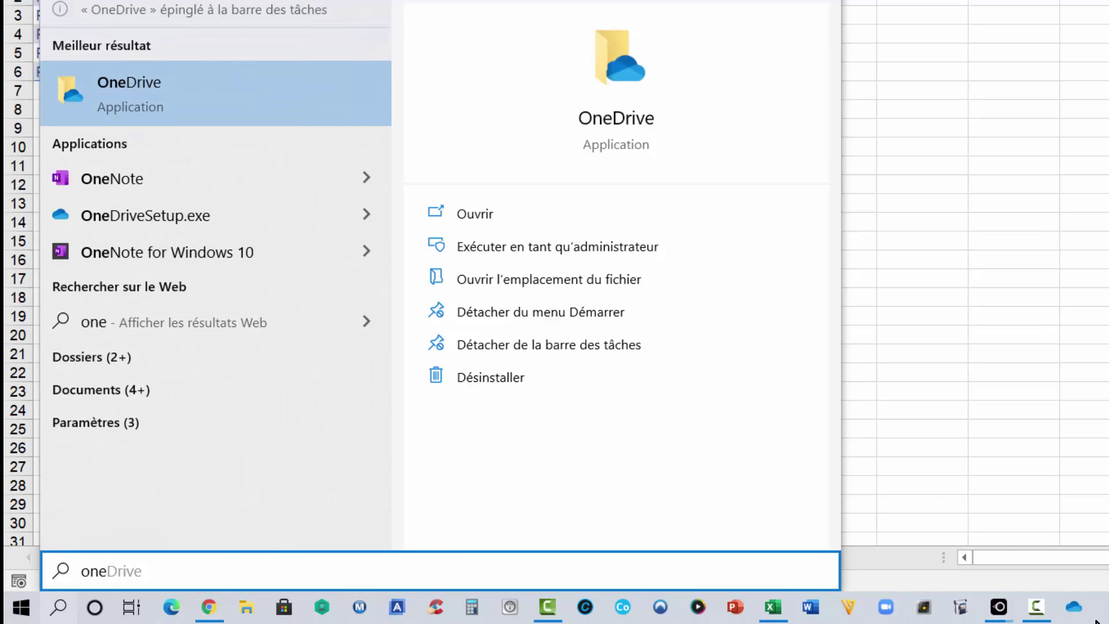
# Open the OneDrive folder in File Explorer and select TestdeSynchronisation.xlsx to check its sync status.
pyautogui.click(1052, 399)
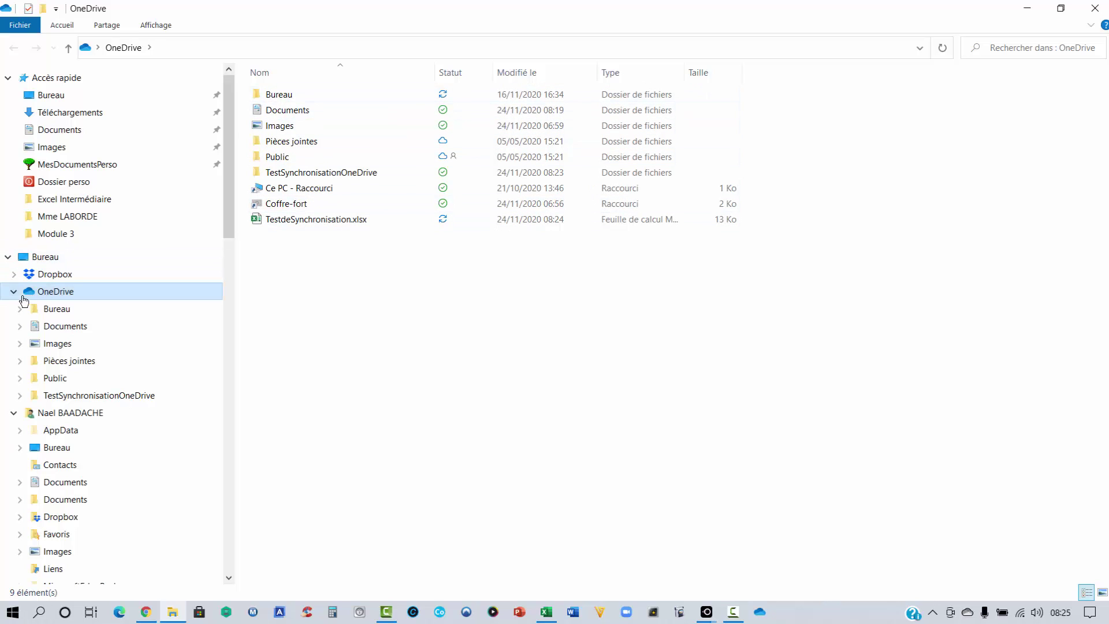
pyautogui.click(262, 219)
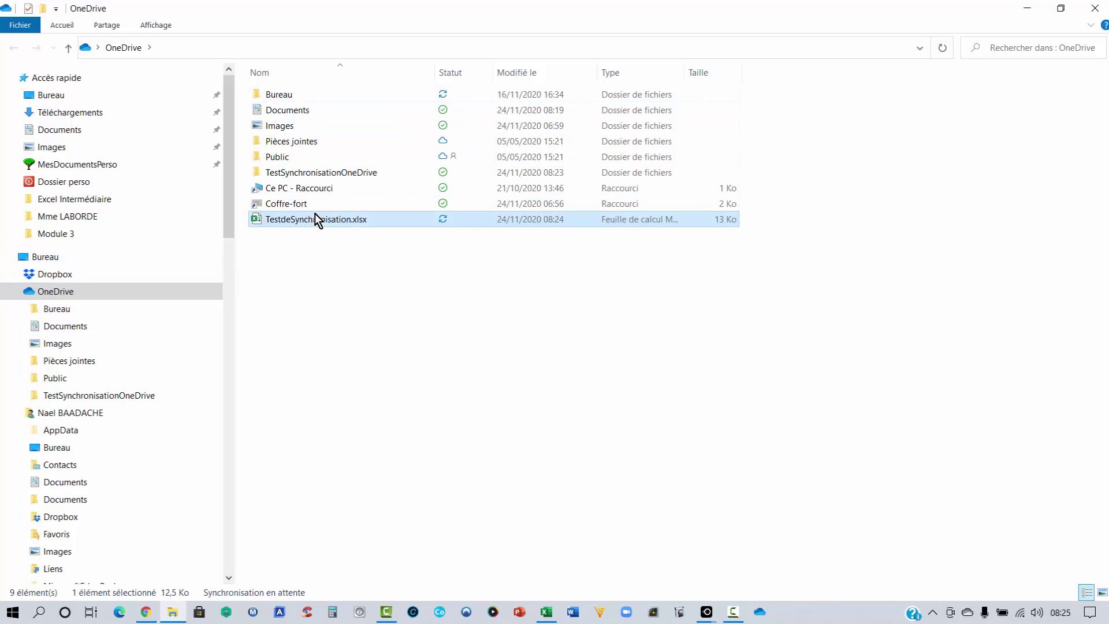
# Close the OneDrive folder window and the TestdeSynchronisation workbook to return to the desktop.
pyautogui.click(1094, 11)
pyautogui.click(254, 221)
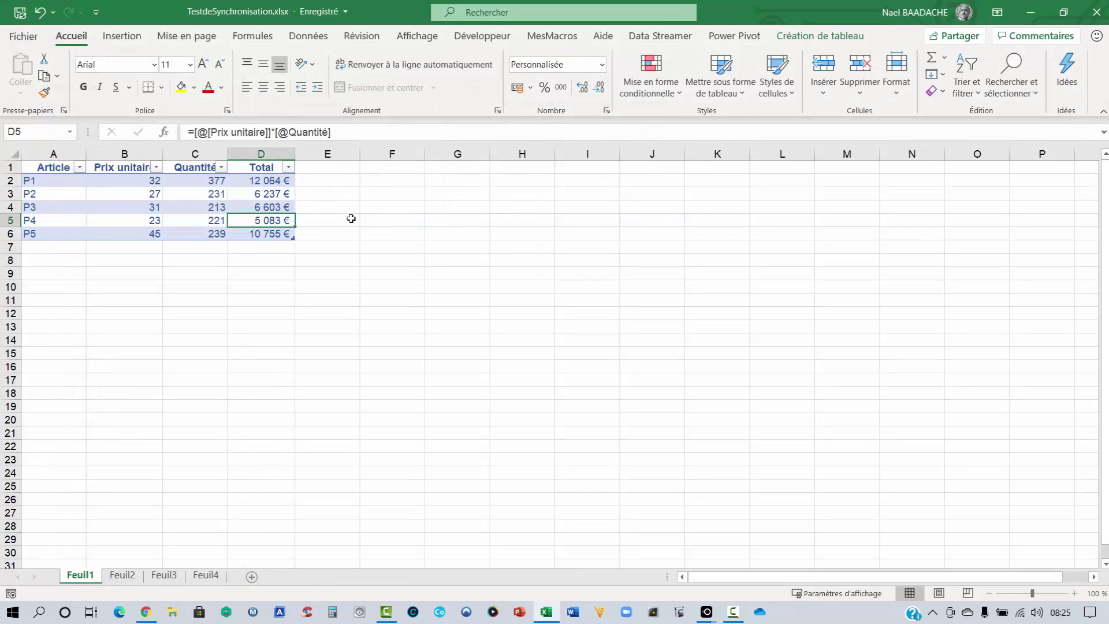
pyautogui.click(1096, 12)
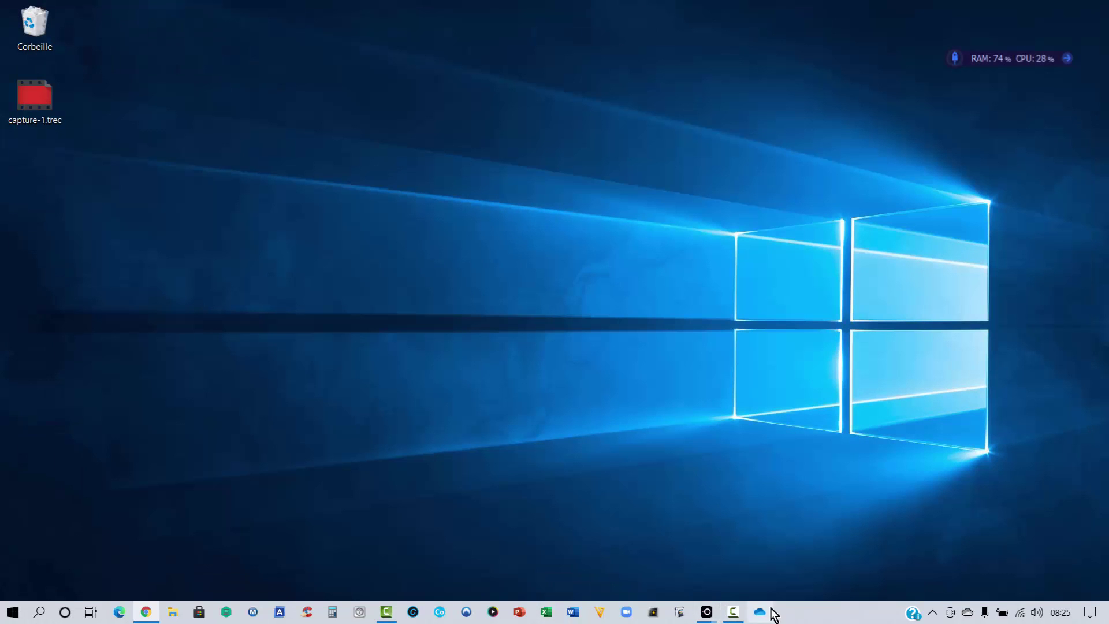
# Examine OneDrive's recent sync activity, including the upload of TestdeSynchronisation.xlsx, and dismiss it.
pyautogui.click(968, 613)
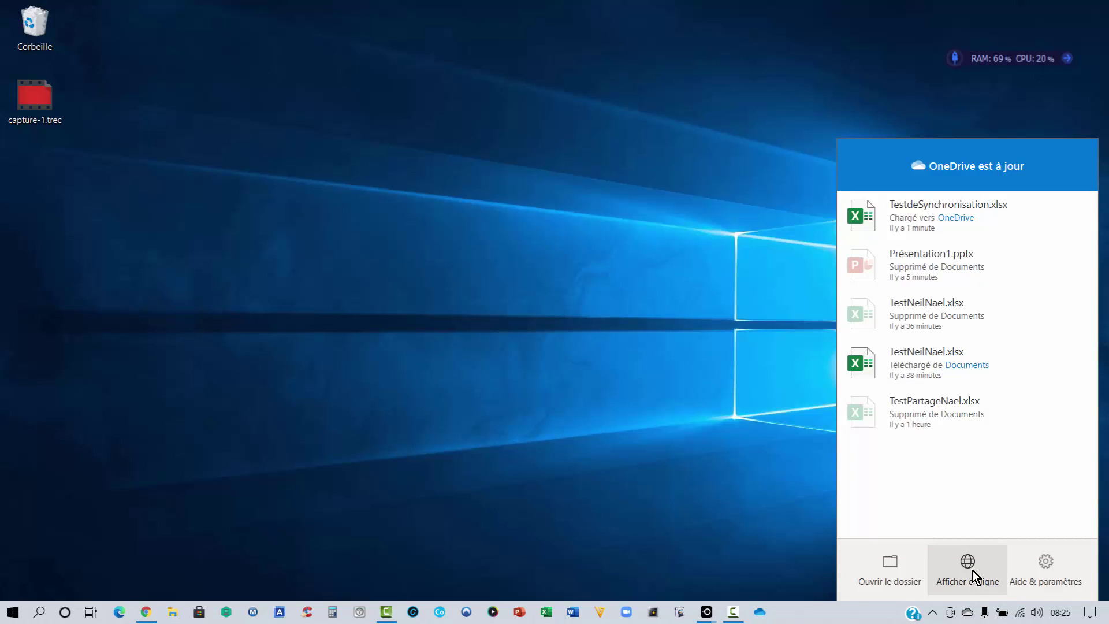
pyautogui.click(668, 507)
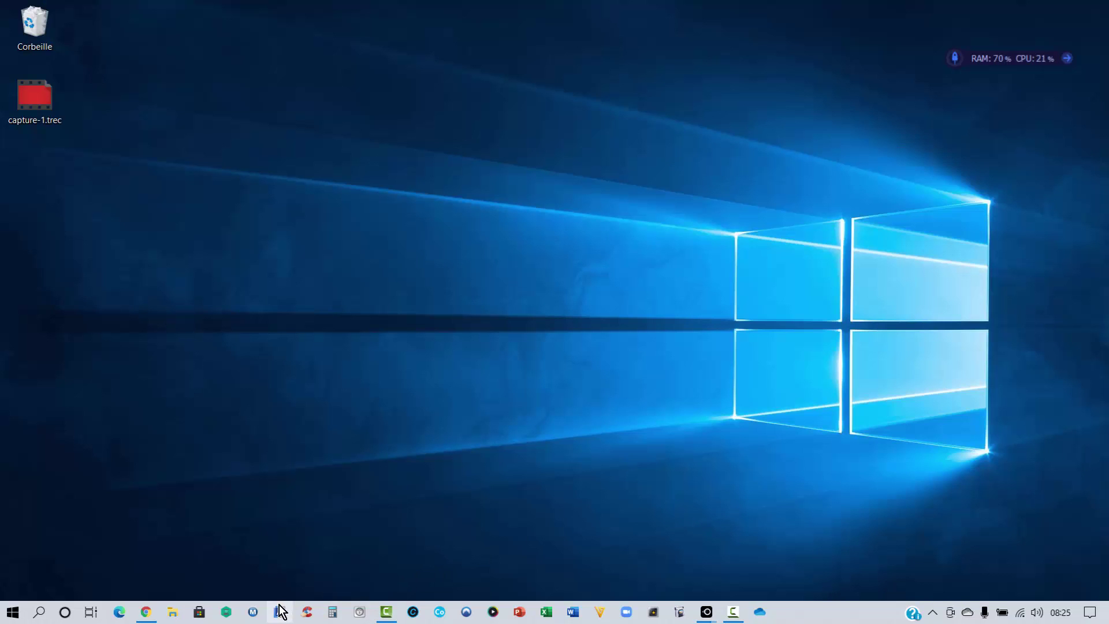
# Open a maximised Chrome window and search the web for "one drive".
pyautogui.click(146, 616)
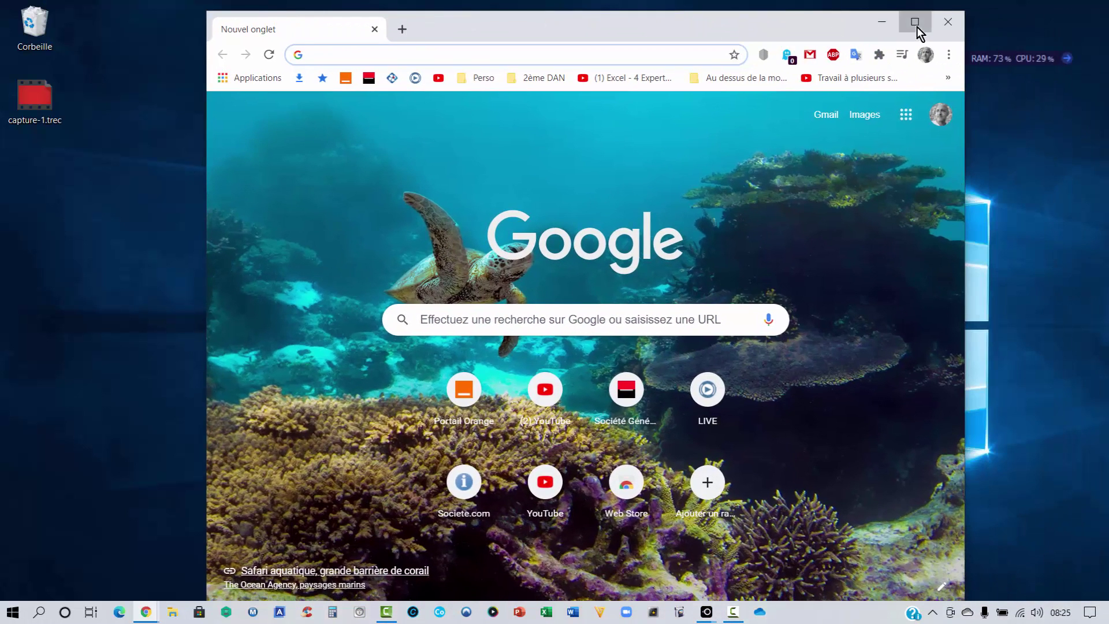
pyautogui.click(916, 23)
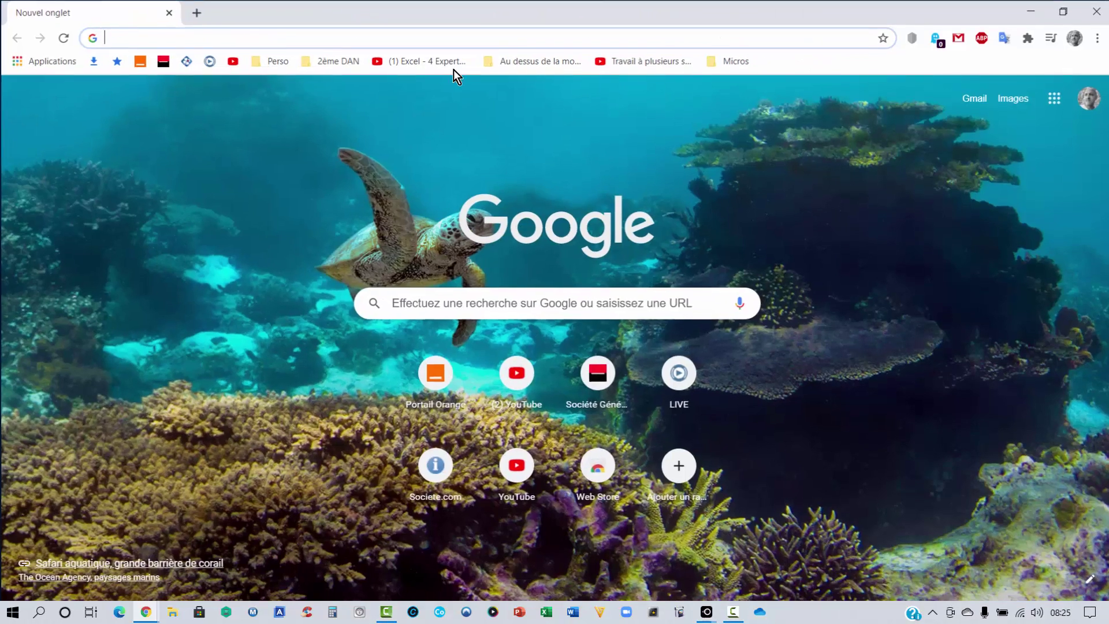
pyautogui.click(200, 37)
pyautogui.write('one drin')
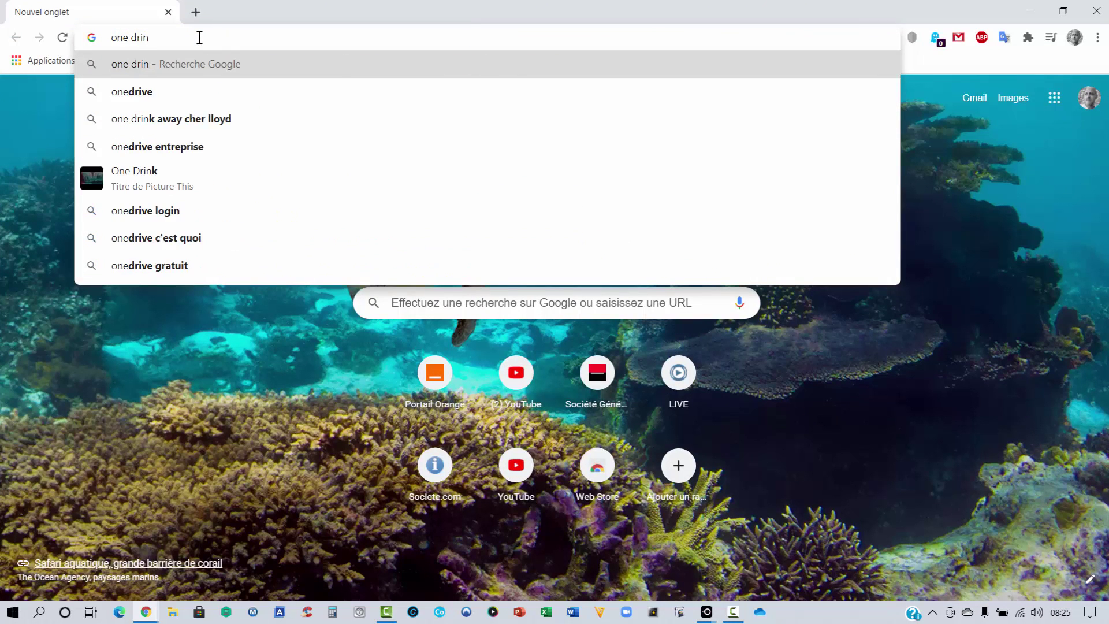
pyautogui.press('BackSpace')
pyautogui.write('ve')
pyautogui.press('Return')
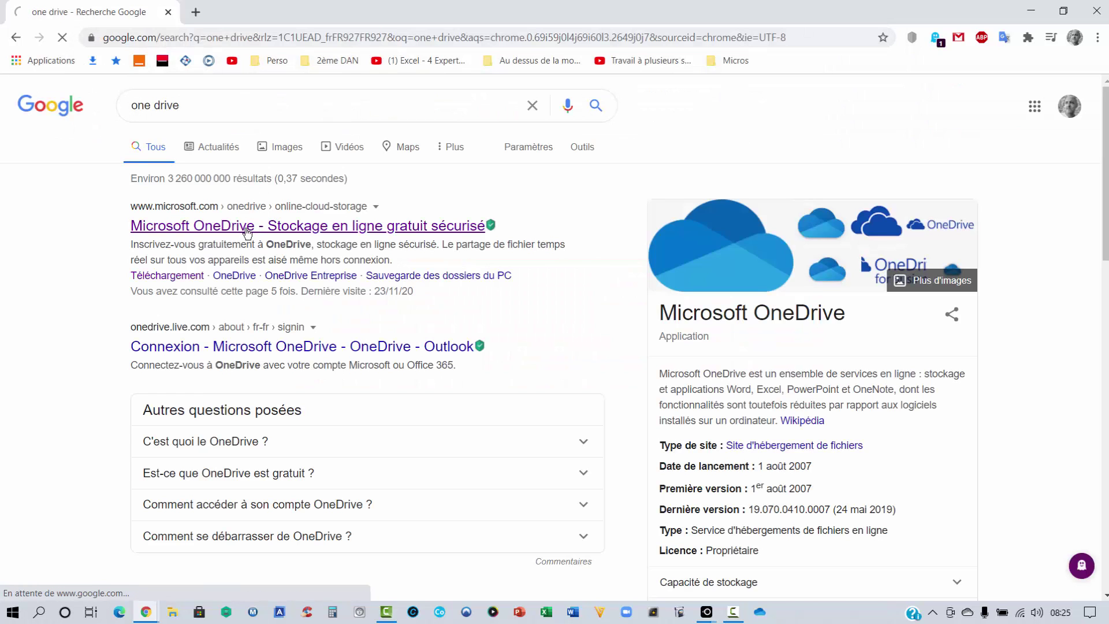
# Sign in to OneDrive from Microsoft's OneDrive page and open TestdeSynchronisation.xlsx in Excel for the web.
pyautogui.click(247, 229)
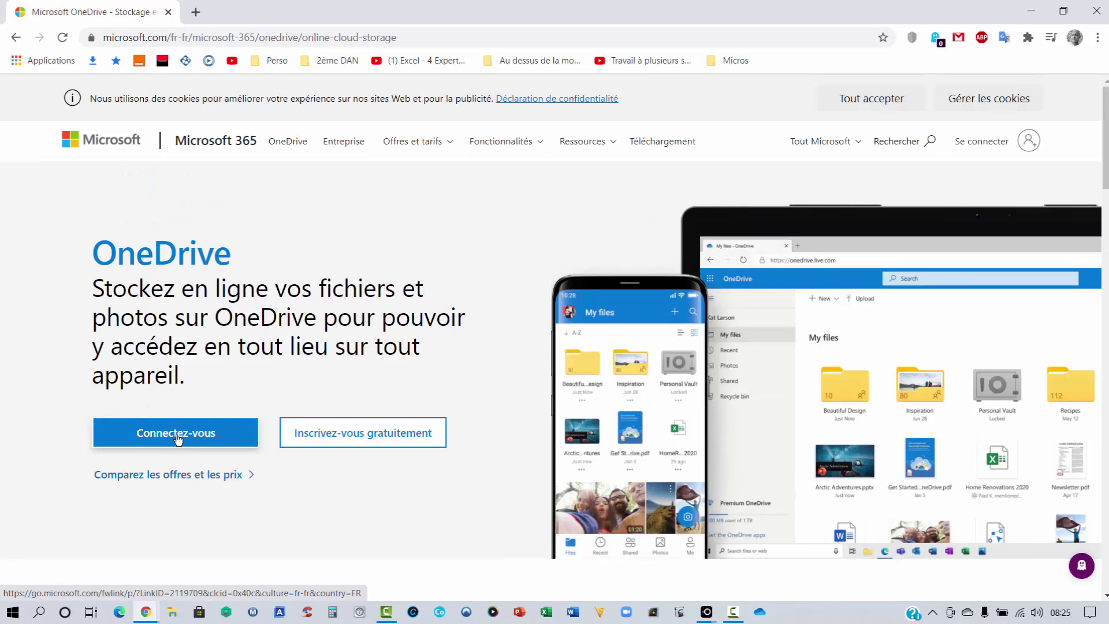
pyautogui.click(176, 438)
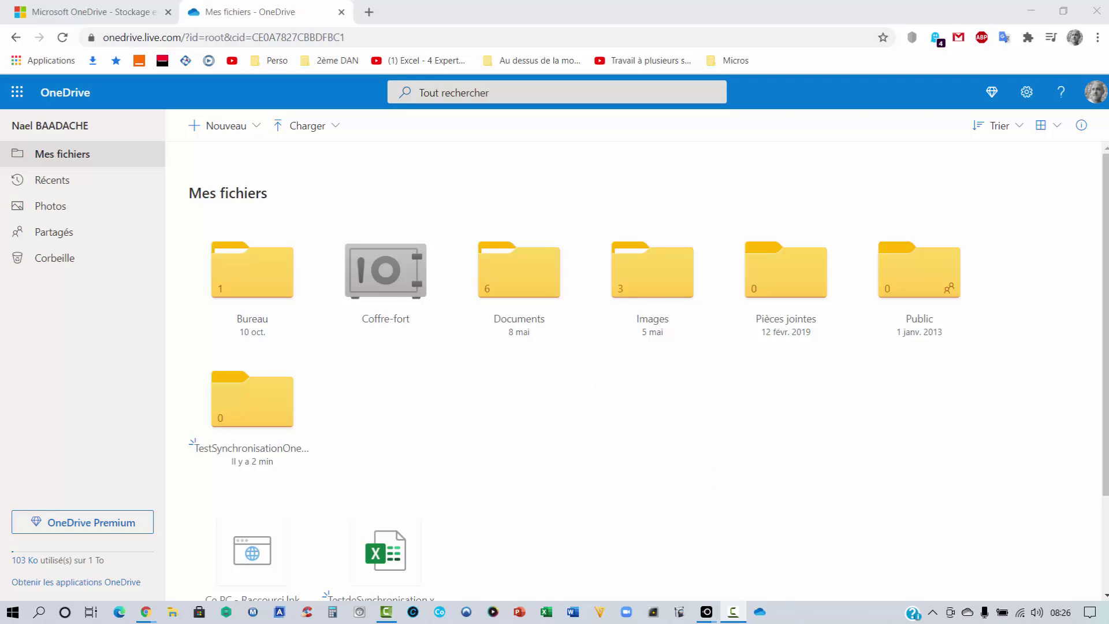
pyautogui.scroll(-2, 589, 413)
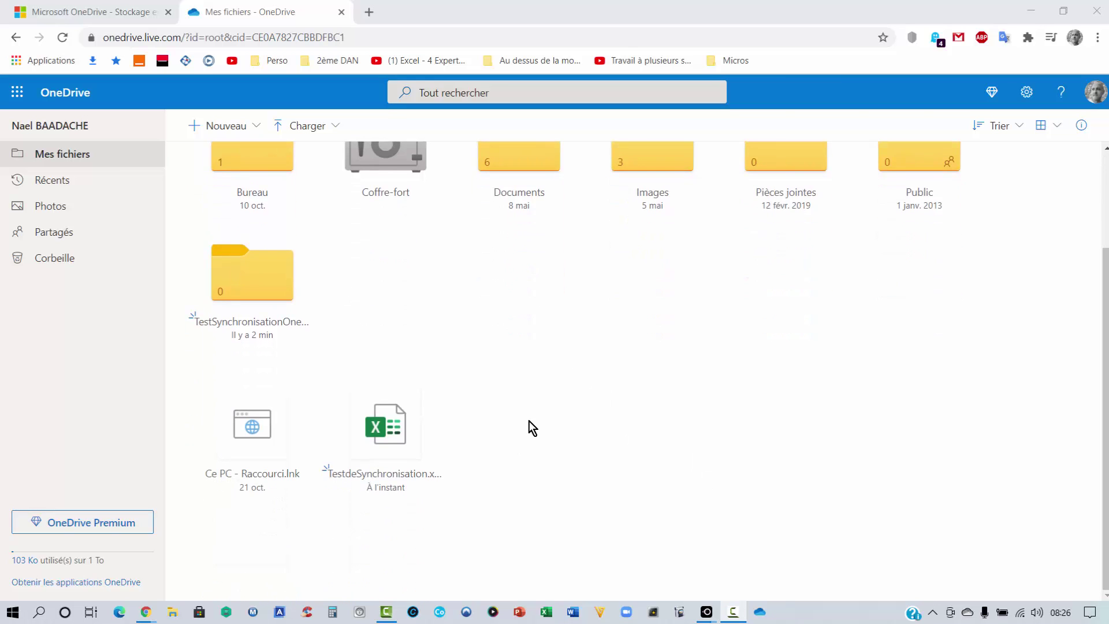
pyautogui.click(394, 435)
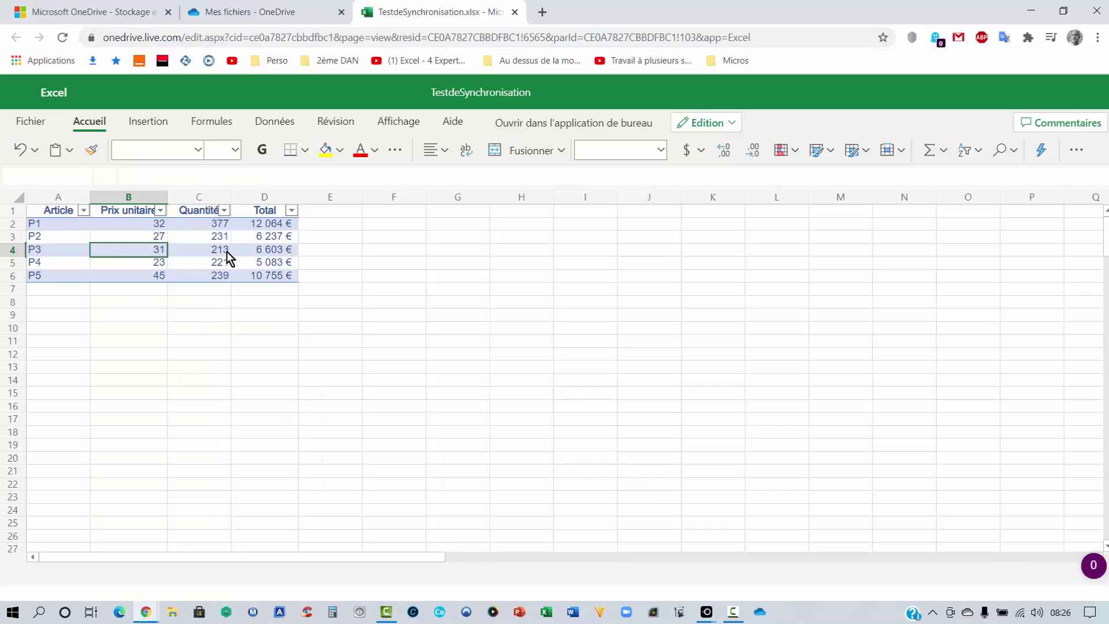
pyautogui.click(221, 253)
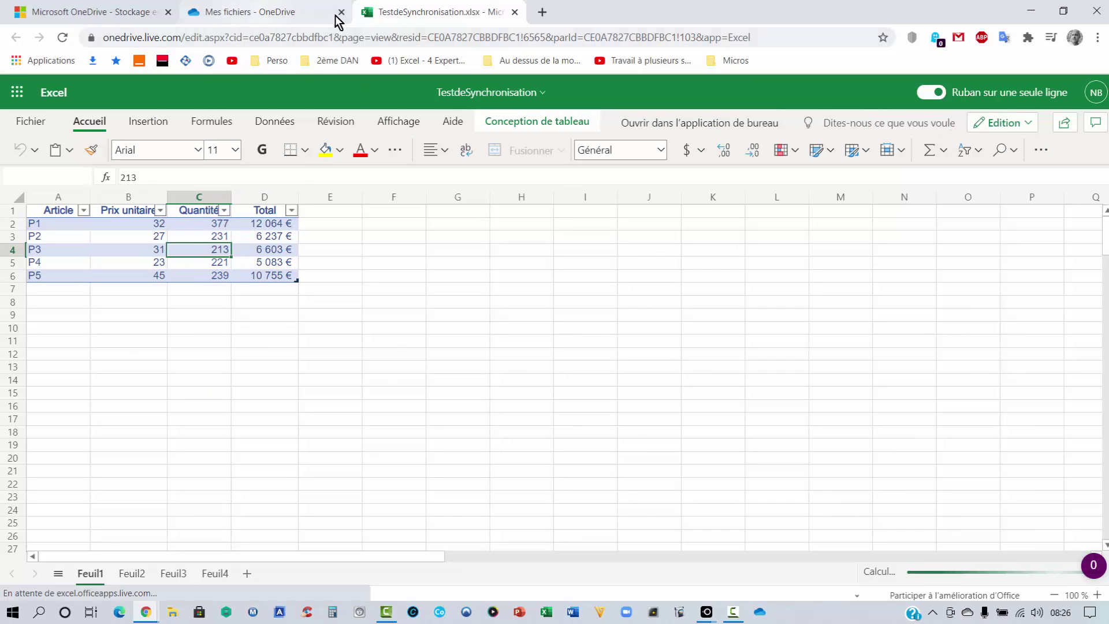
# Add article P6 in row 7 with unit price 50 and quantity 400, and check its Total formula.
pyautogui.click(64, 291)
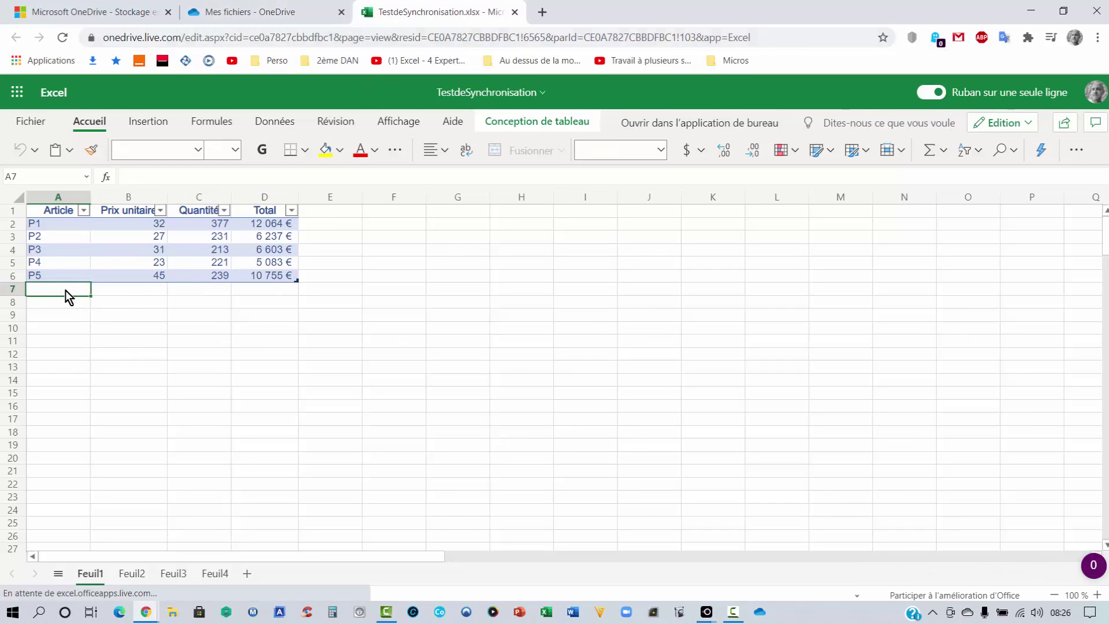
pyautogui.write('P6')
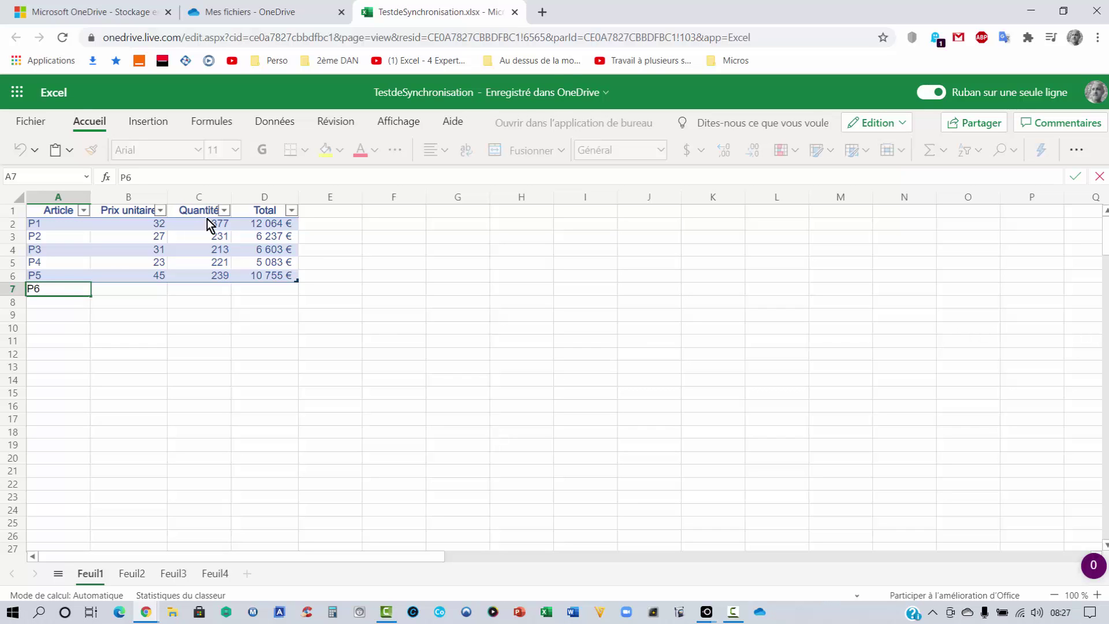
pyautogui.press('Tab')
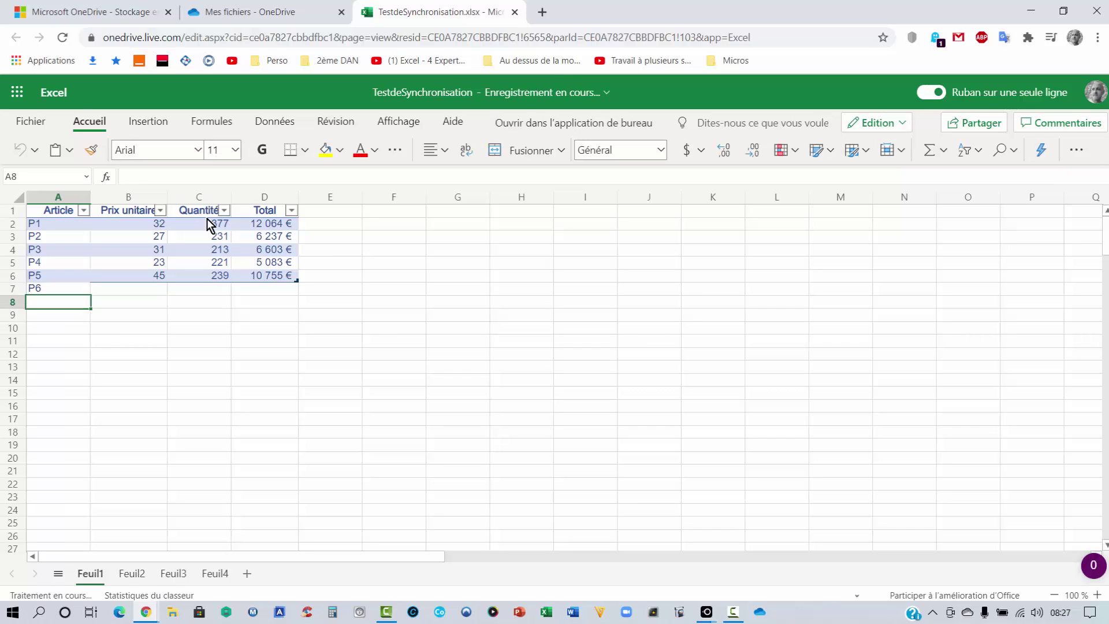
pyautogui.write('50')
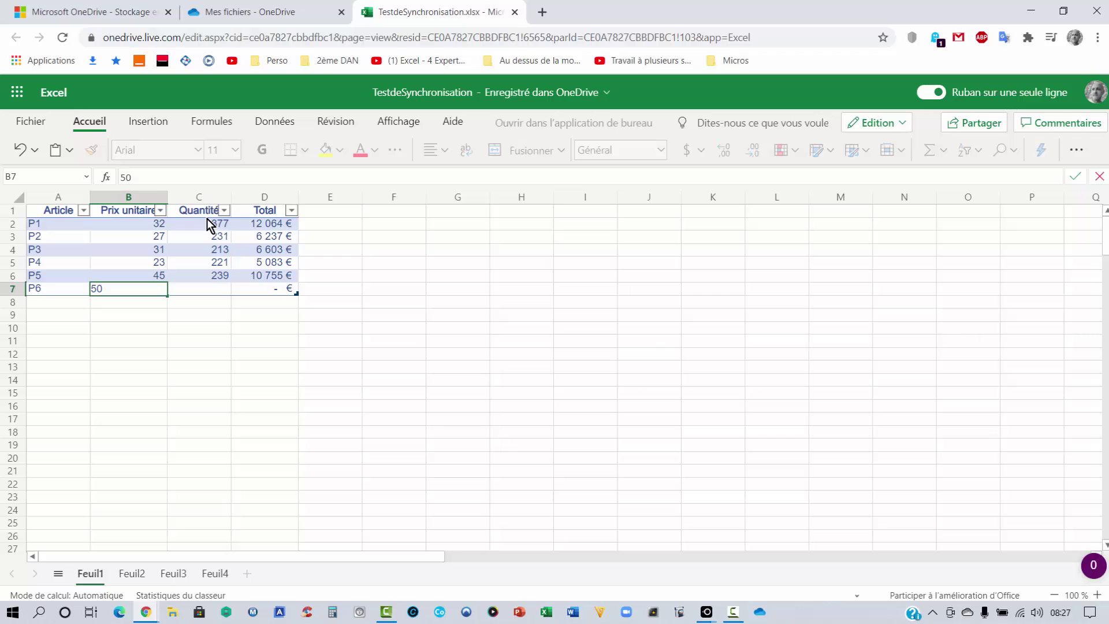
pyautogui.press('Tab')
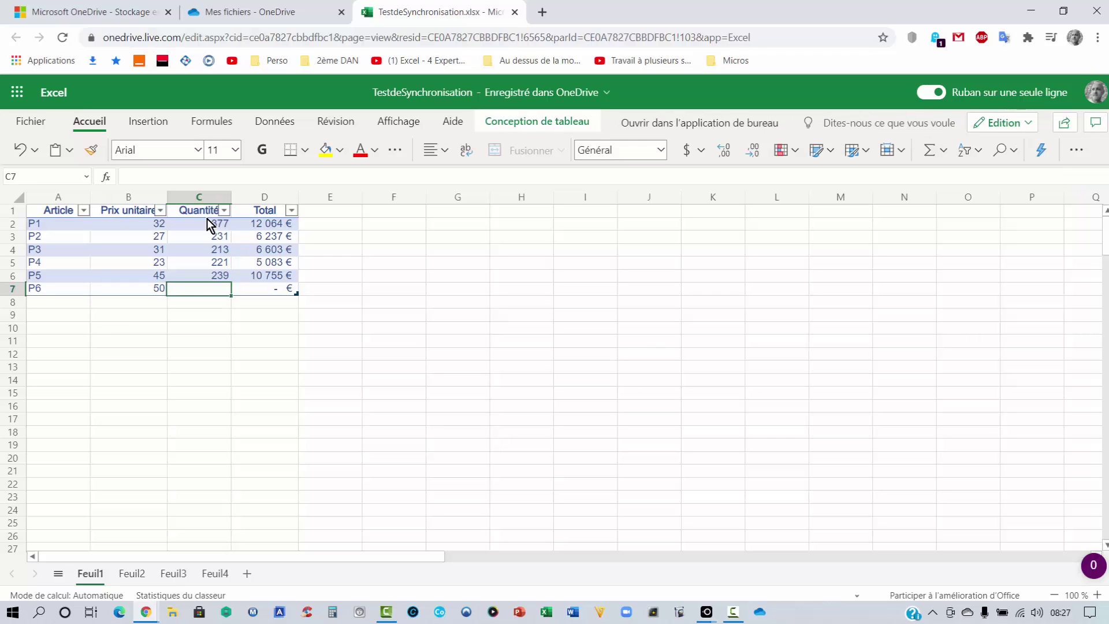
pyautogui.write('400')
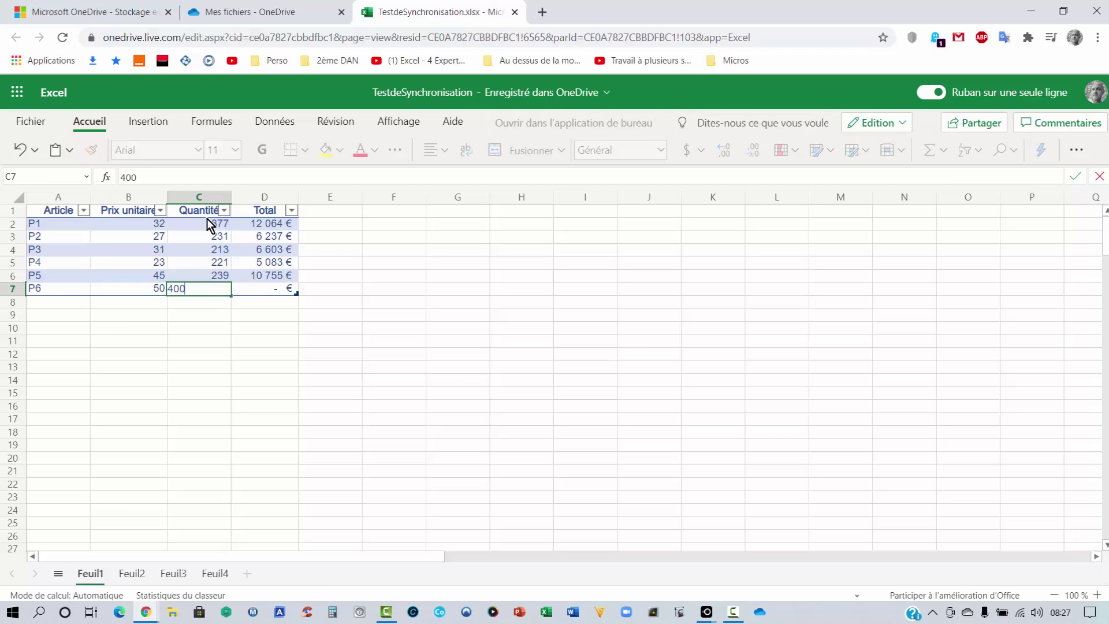
pyautogui.press('Return')
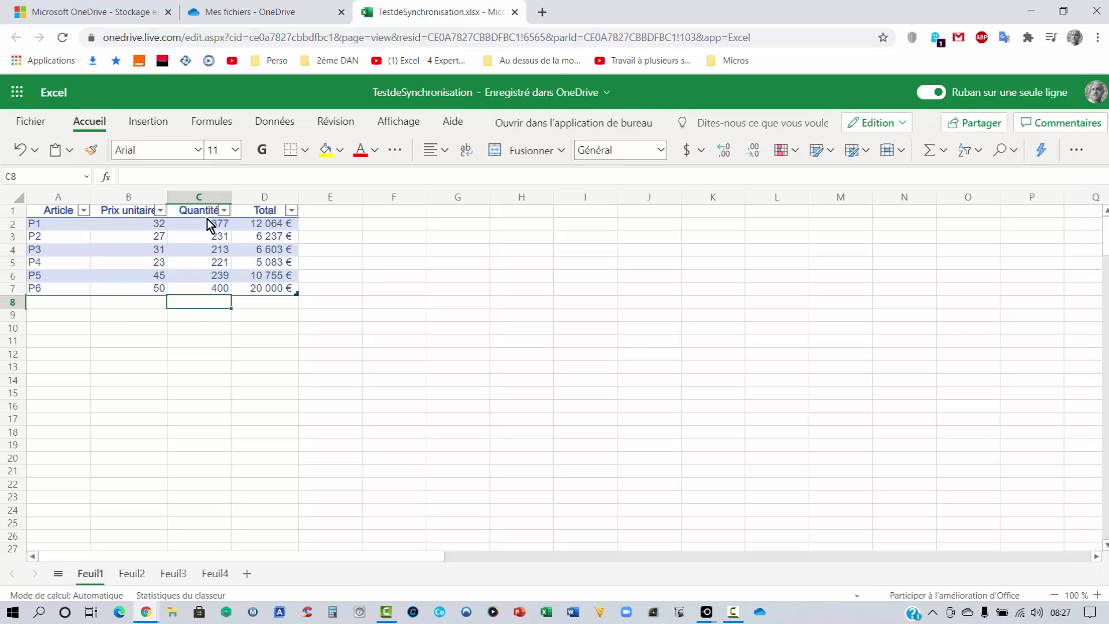
pyautogui.click(264, 292)
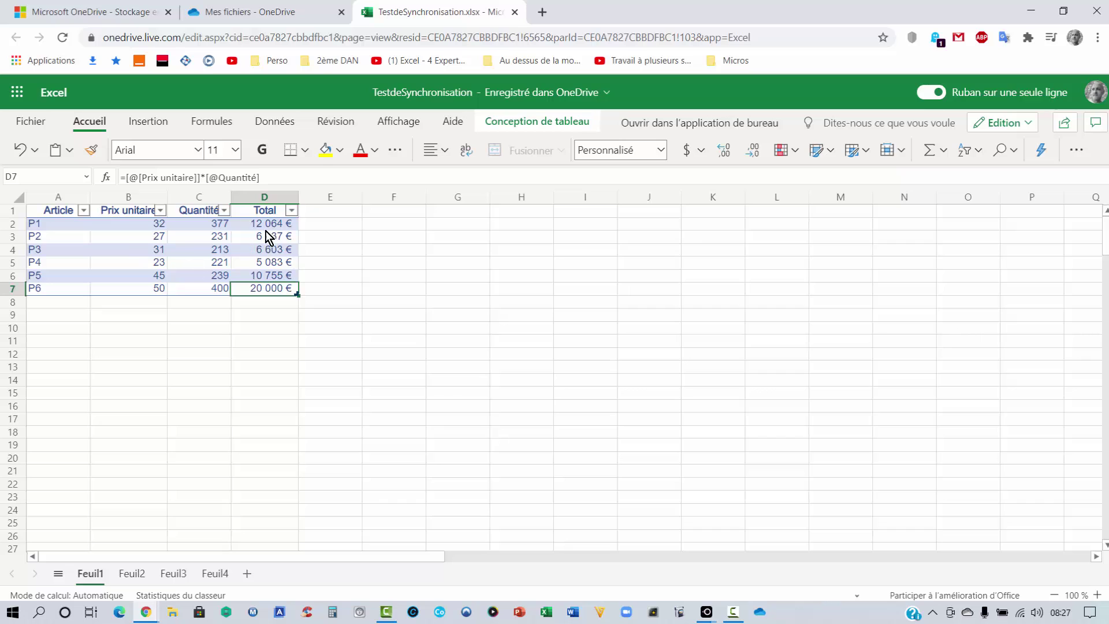
pyautogui.click(183, 260)
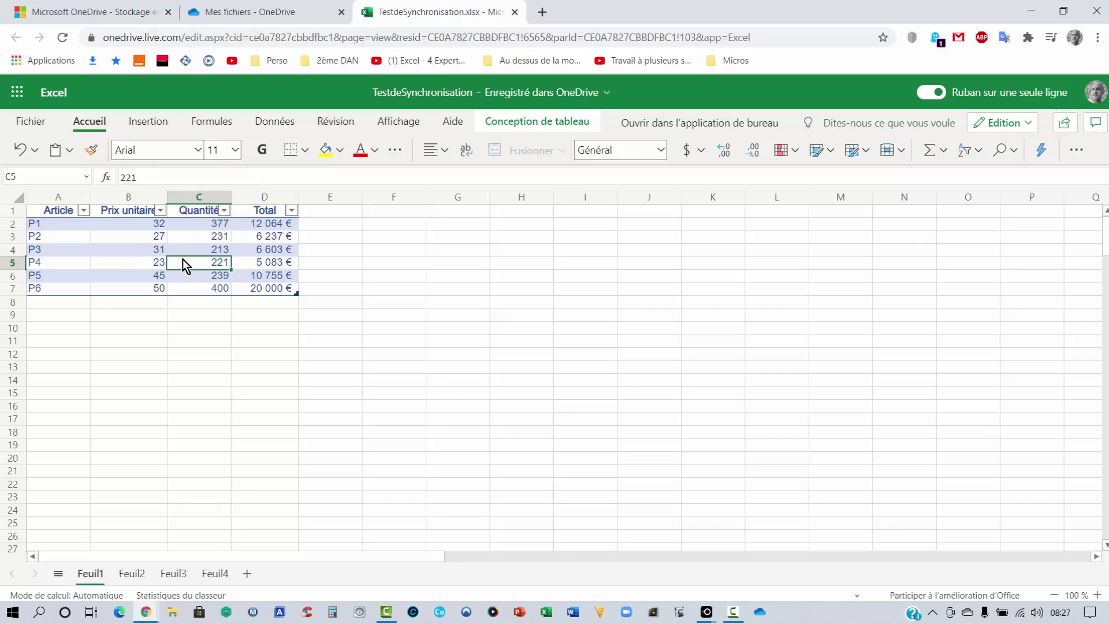
# Leave the online workbook and open TestdeSynchronisation.xlsx from the local OneDrive folder in desktop Excel to check row 7.
pyautogui.click(515, 12)
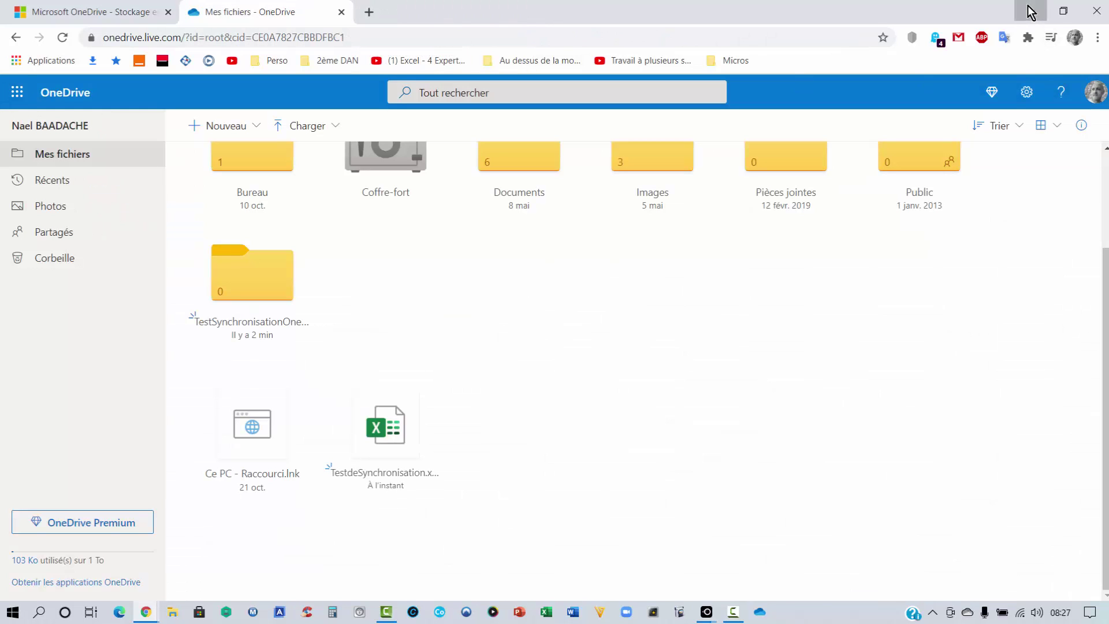
pyautogui.click(1030, 13)
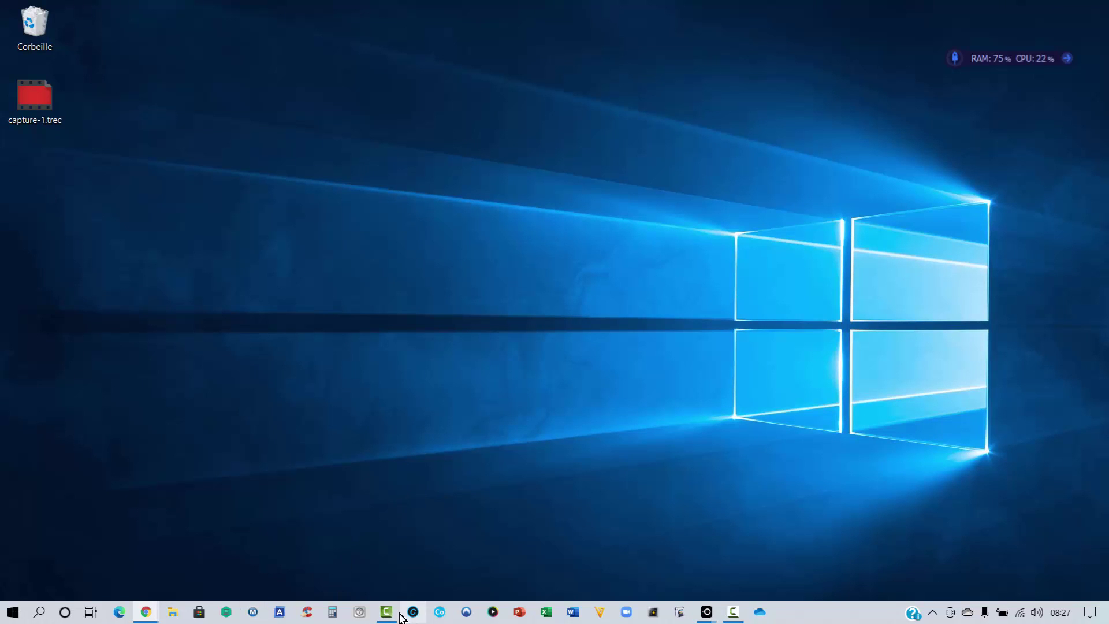
pyautogui.click(760, 614)
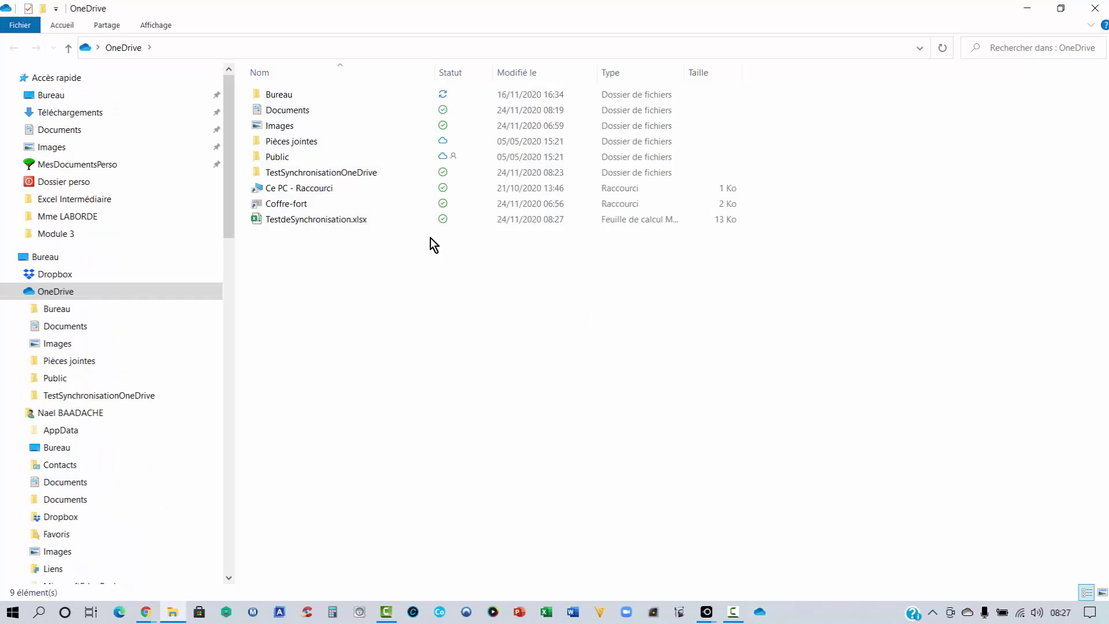
pyautogui.doubleClick(347, 222)
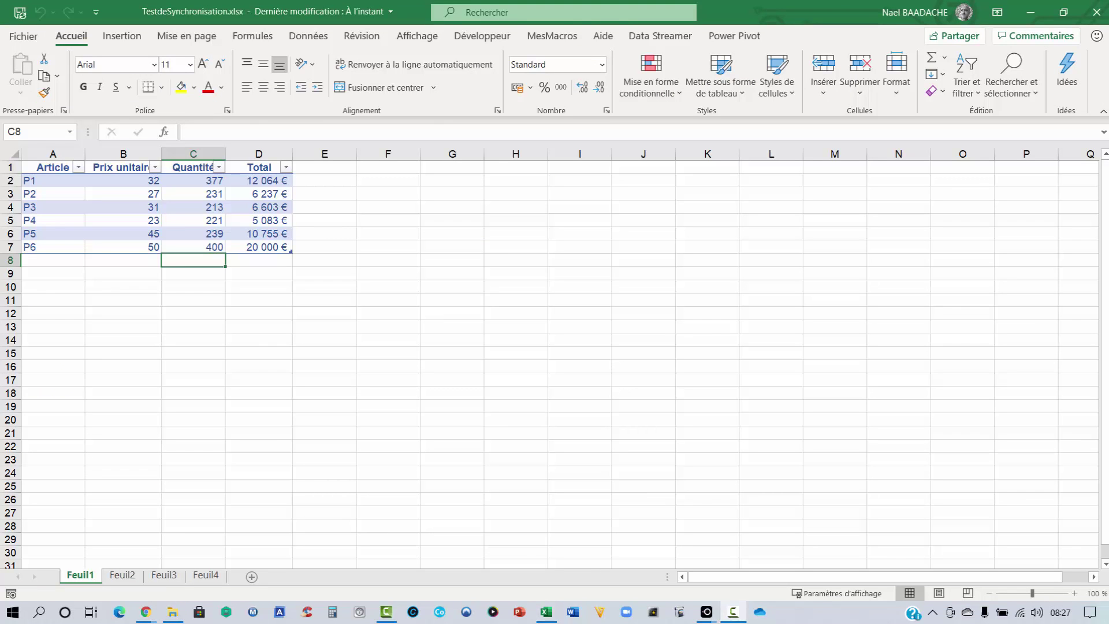
pyautogui.click(45, 251)
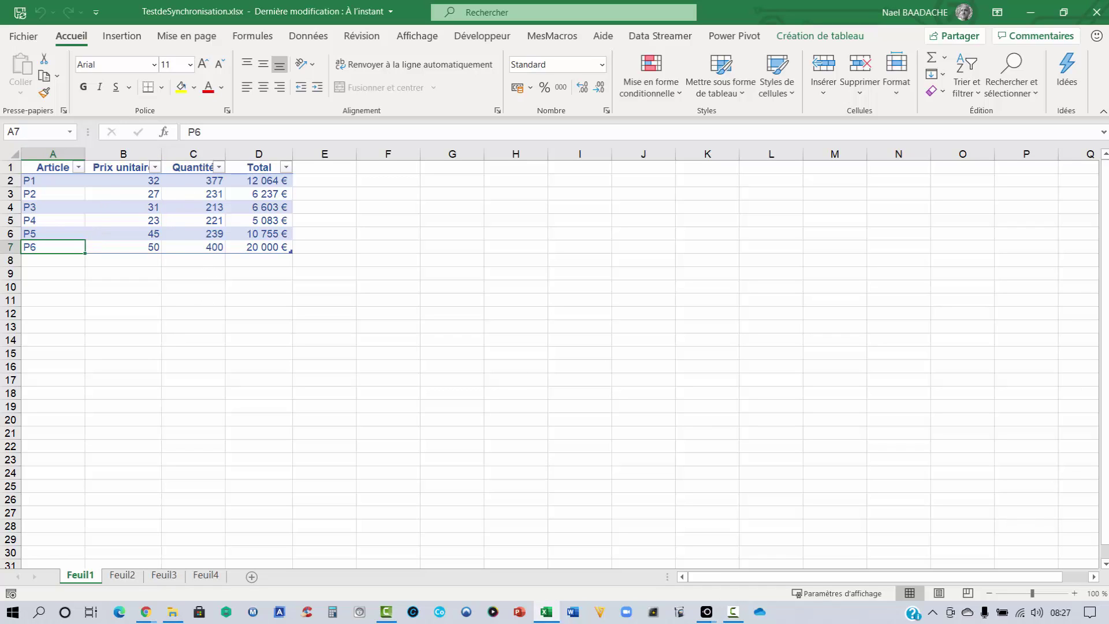
# Add article P7 in row 8 of the table with unit price 10 and quantity 1000.
pyautogui.click(65, 265)
pyautogui.write('p')
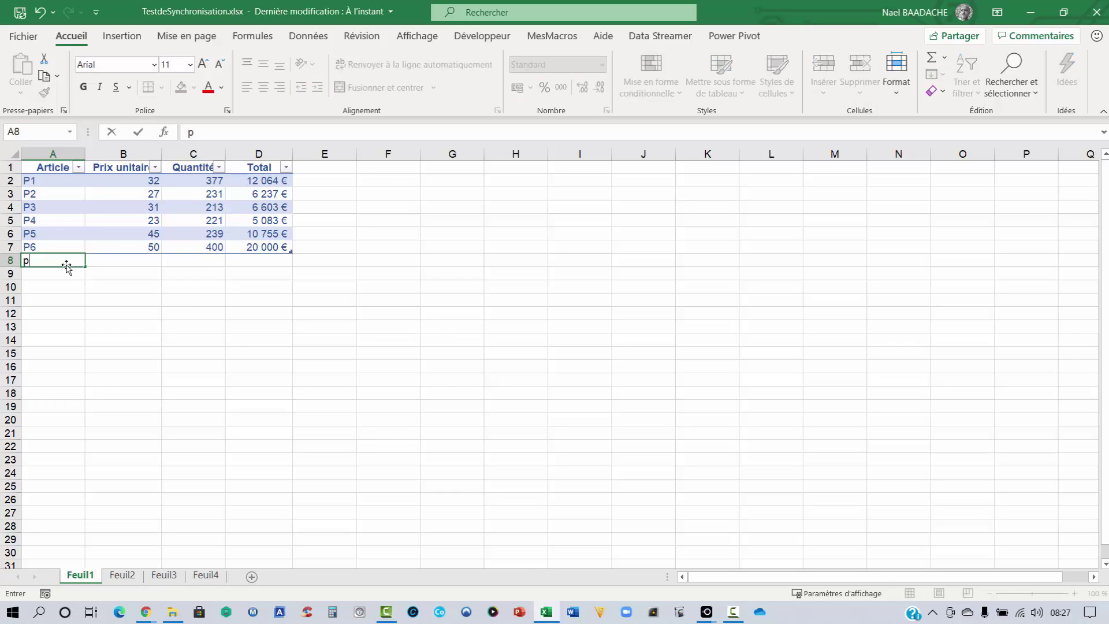
pyautogui.press('BackSpace')
pyautogui.press('Tab')
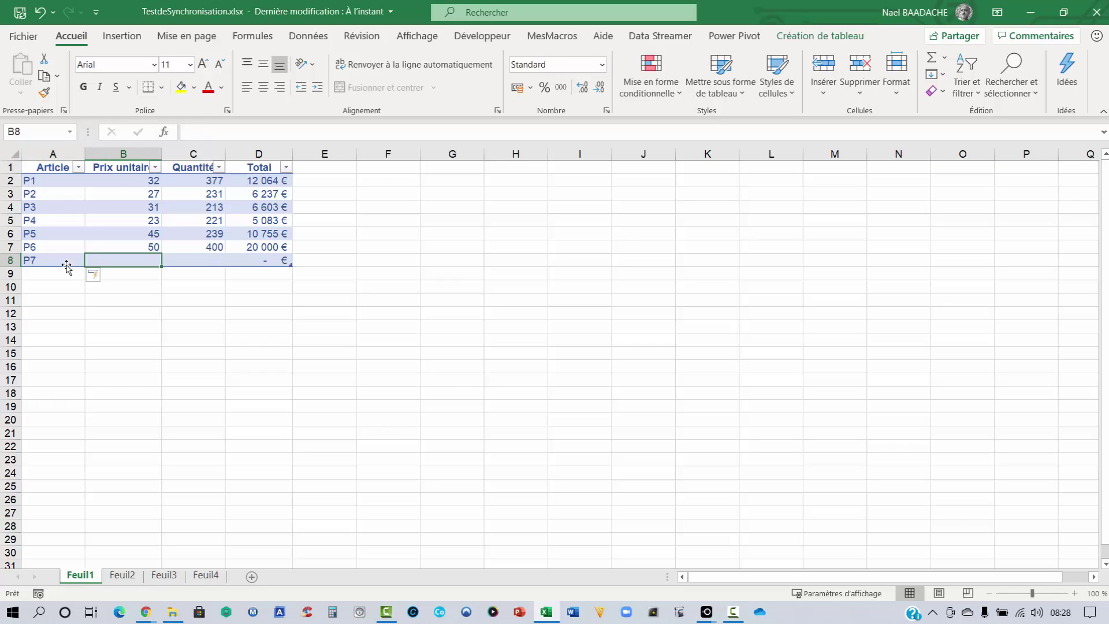
pyautogui.write('10')
pyautogui.press('Tab')
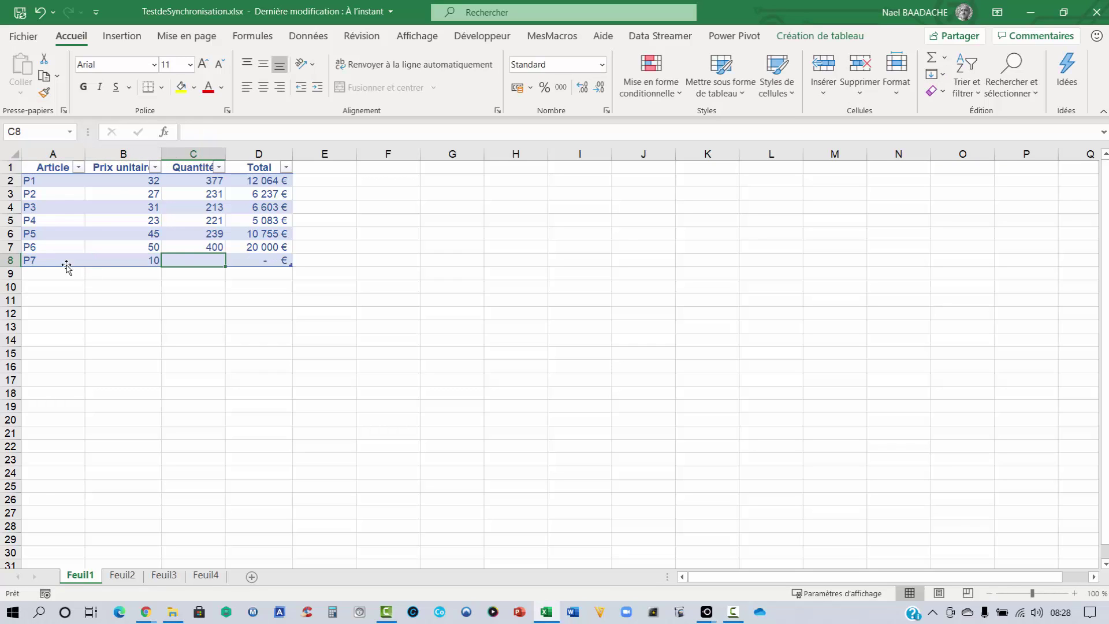
pyautogui.write('1000')
pyautogui.press('Return')
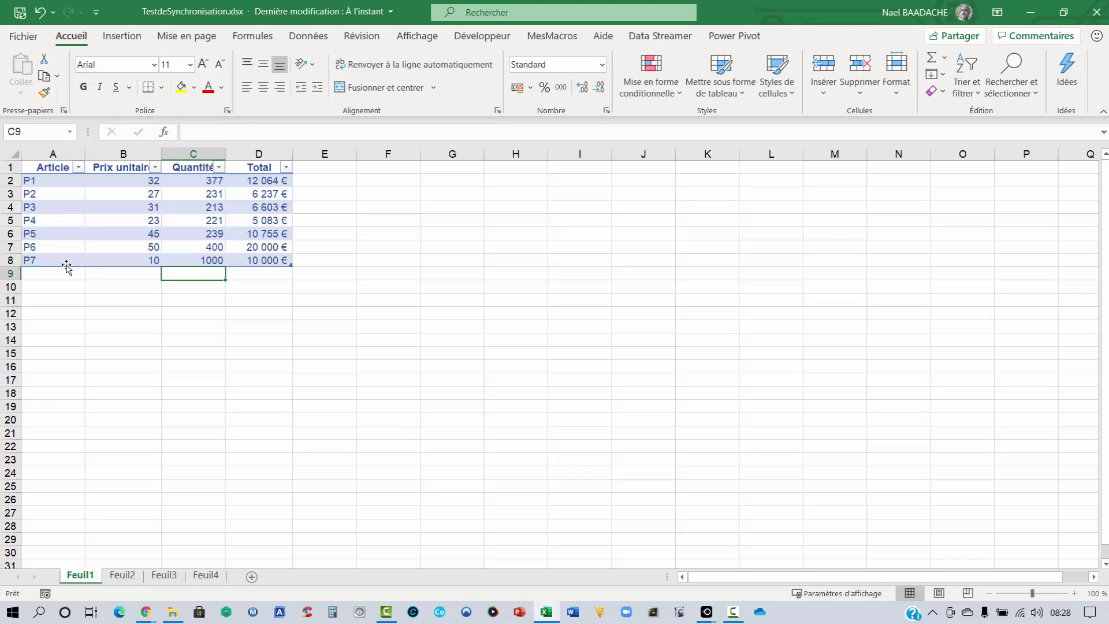
# Close the desktop workbook and its folder, and reopen TestdeSynchronisation.xlsx from OneDrive online to check the P7 row.
pyautogui.click(1097, 15)
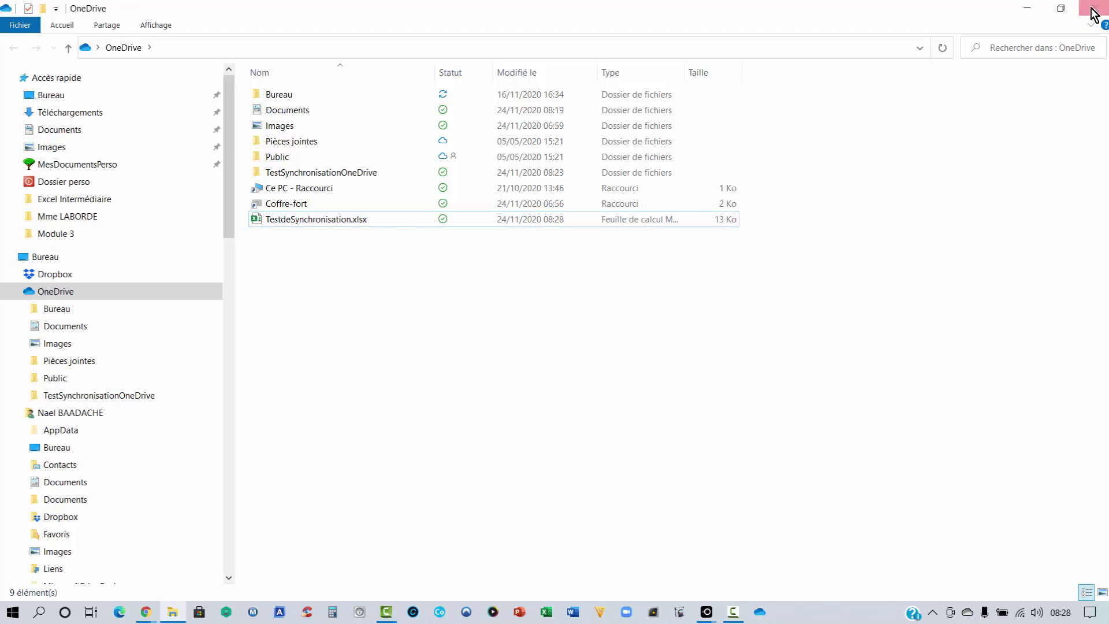
pyautogui.click(1095, 8)
pyautogui.hotkey('alt', 'Tab')
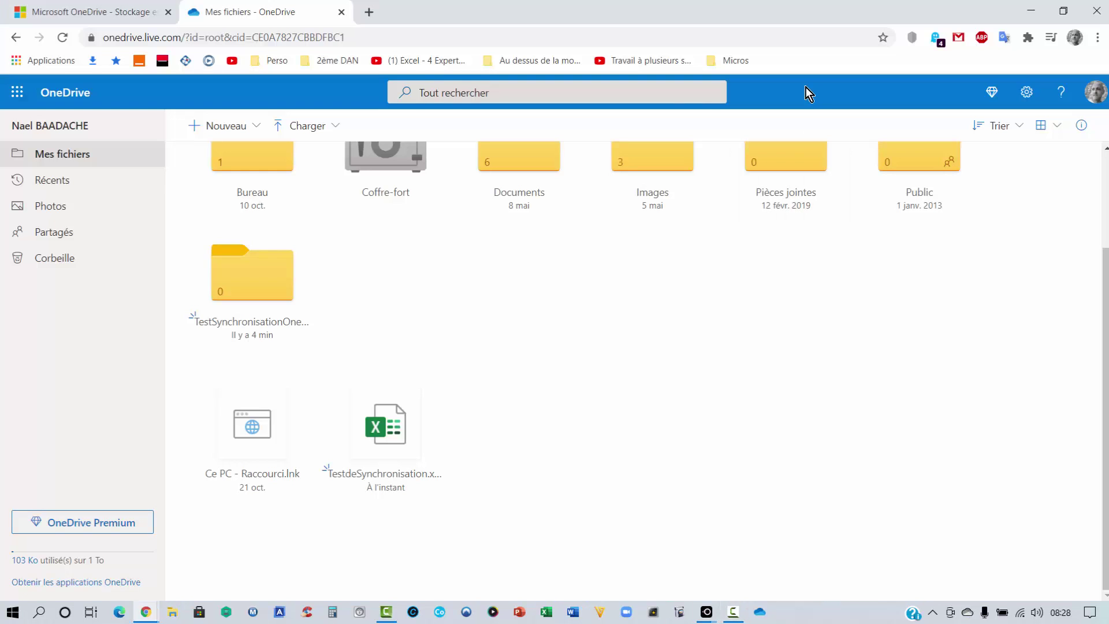
pyautogui.click(387, 429)
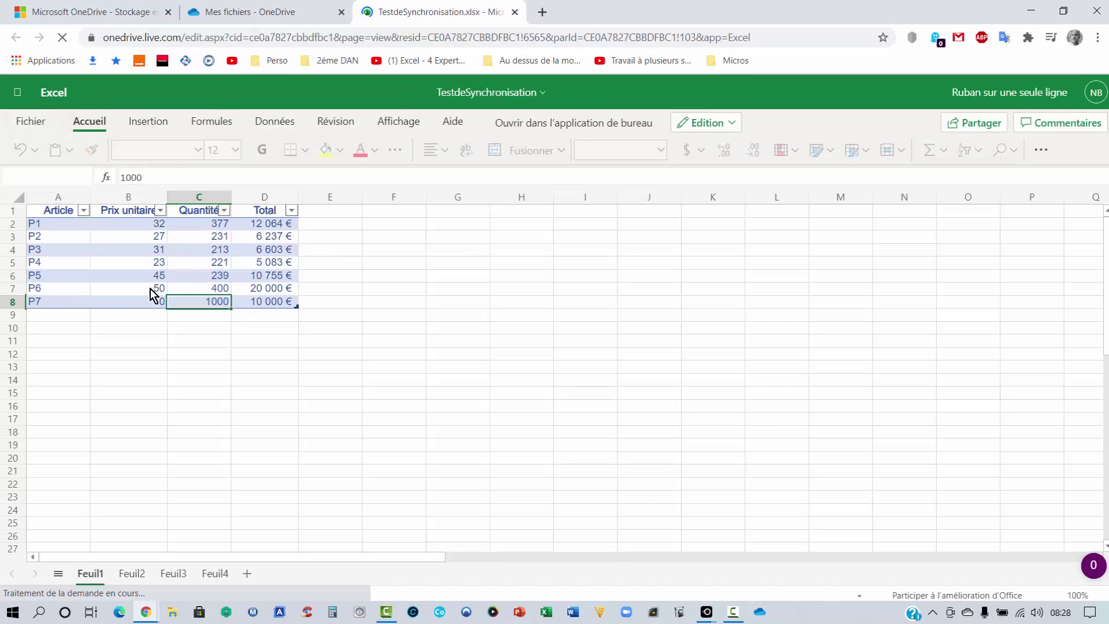
pyautogui.click(48, 305)
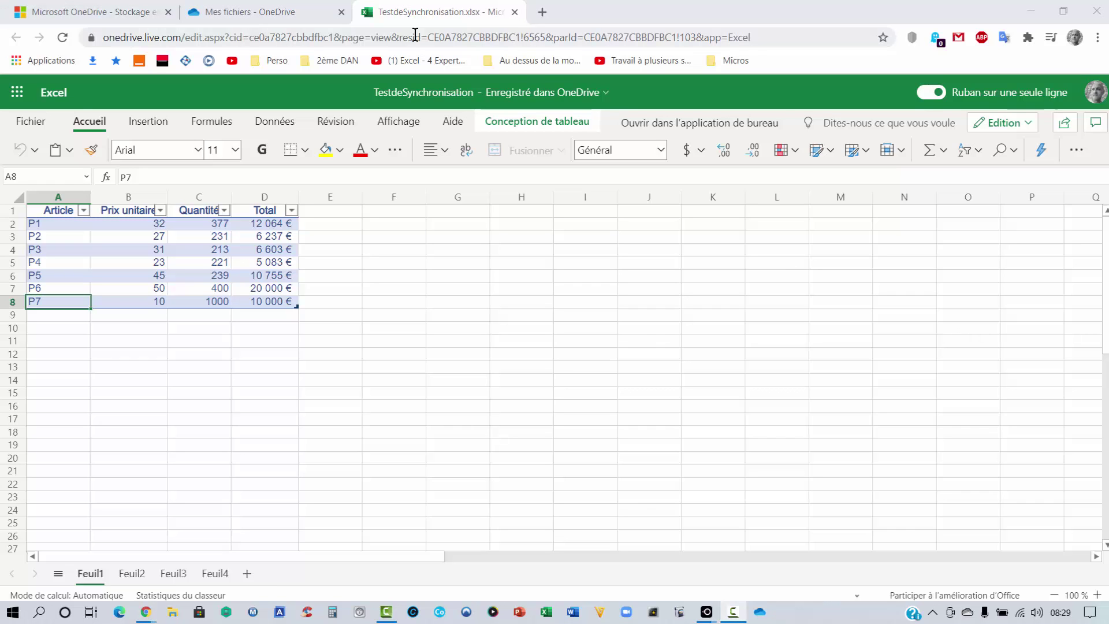
# Close the online workbook and select TestdeSynchronisation.xlsx in the OneDrive file list without opening it.
pyautogui.click(515, 13)
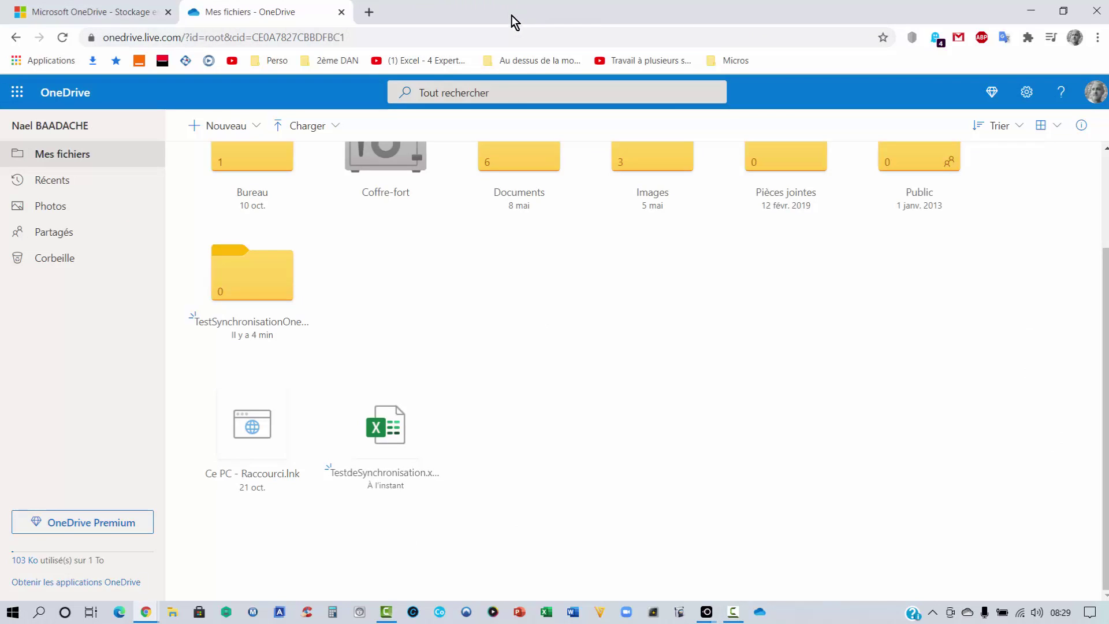
pyautogui.click(405, 430)
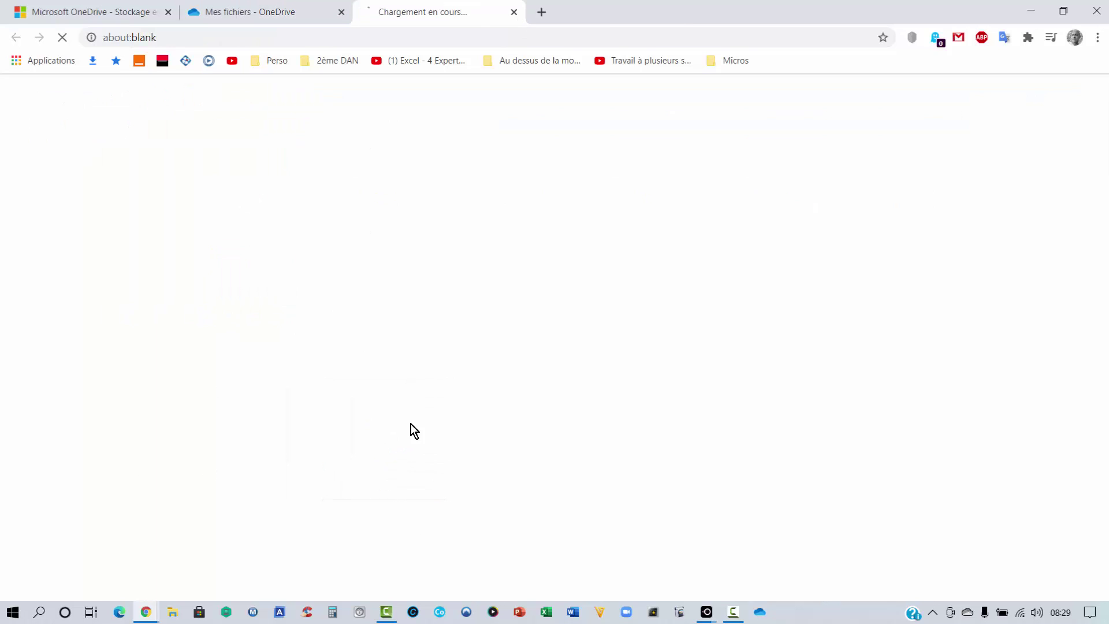
pyautogui.click(515, 13)
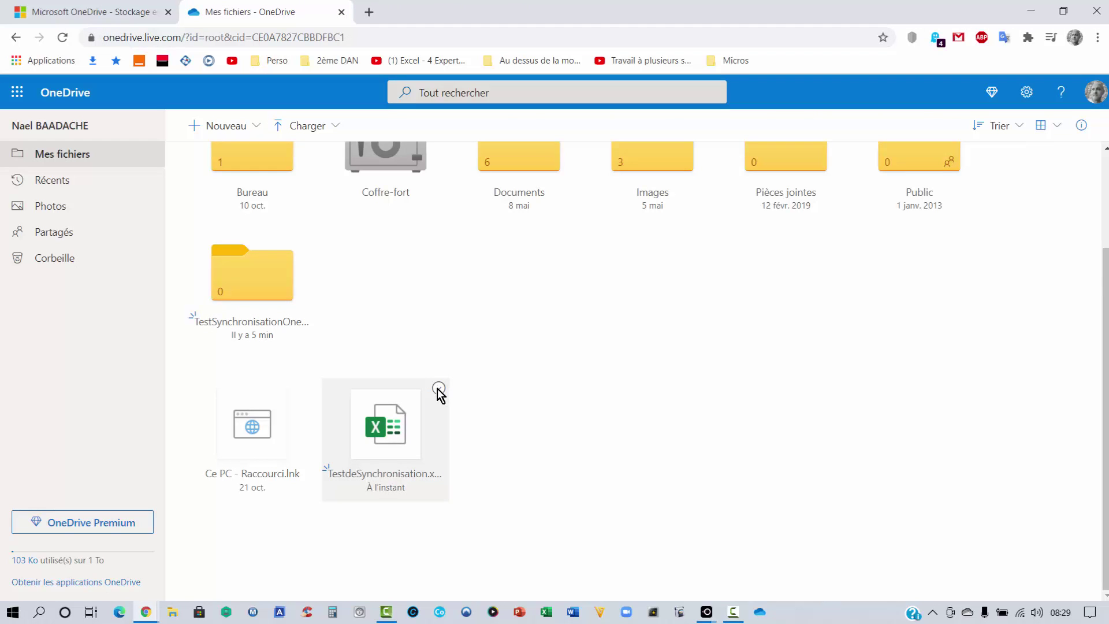
pyautogui.click(439, 389)
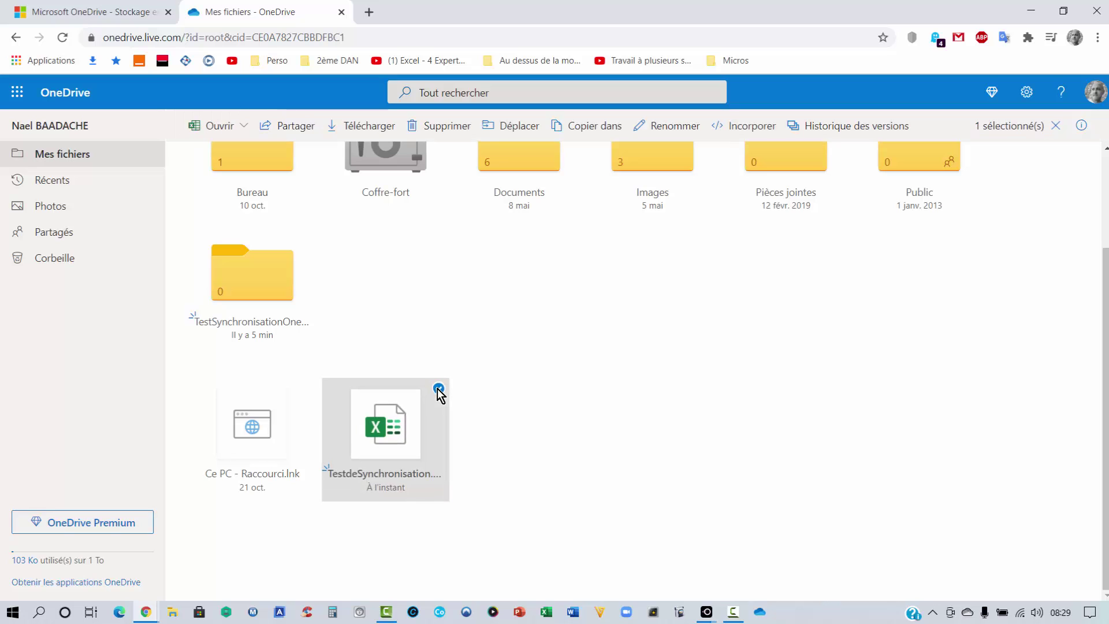
# Delete TestdeSynchronisation.xlsx from OneDrive online, and check the local OneDrive root and Documents folders for the file.
pyautogui.click(456, 130)
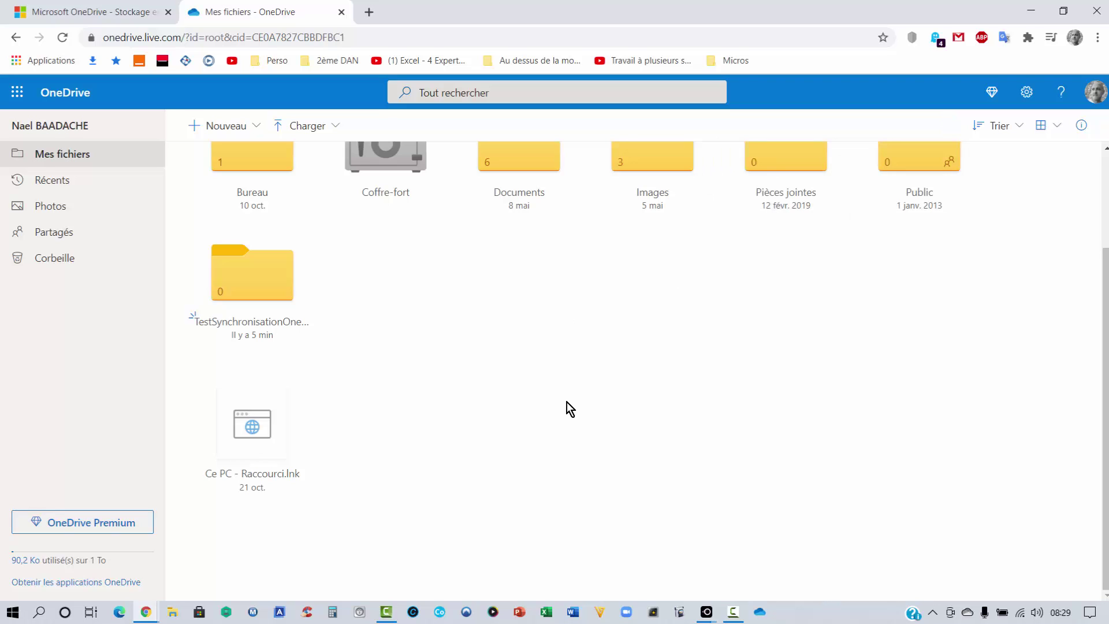
pyautogui.click(761, 615)
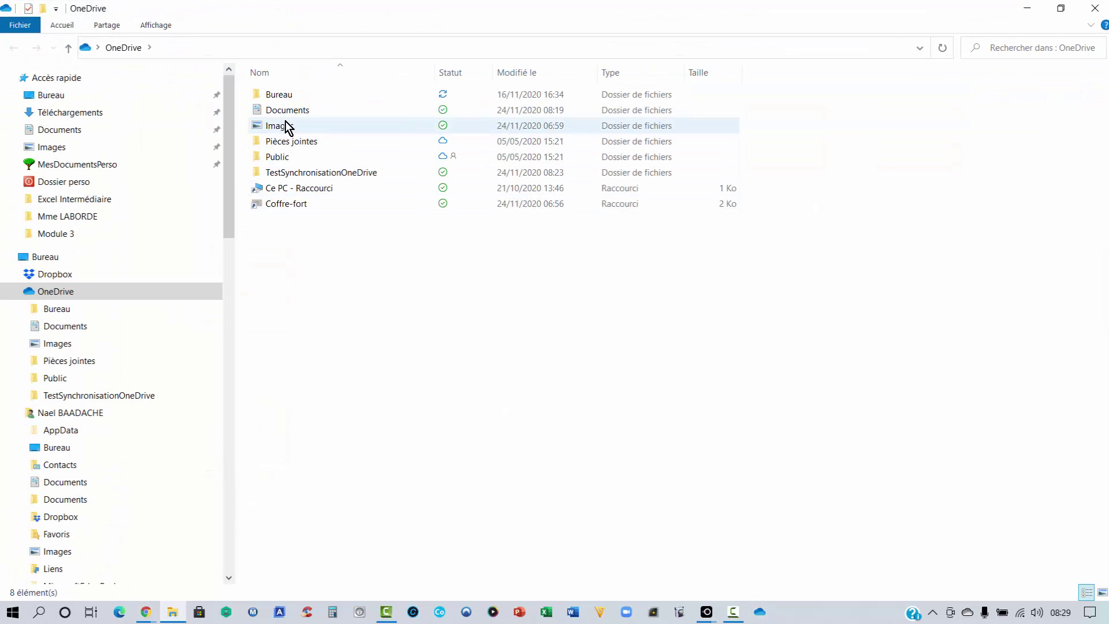
pyautogui.doubleClick(299, 113)
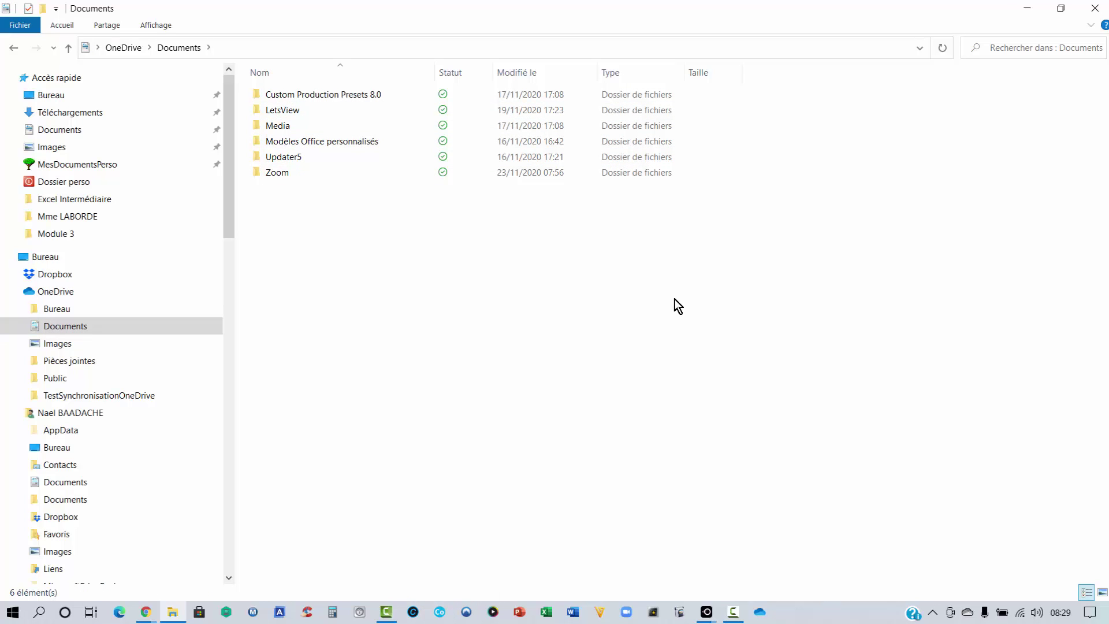
pyautogui.click(1027, 8)
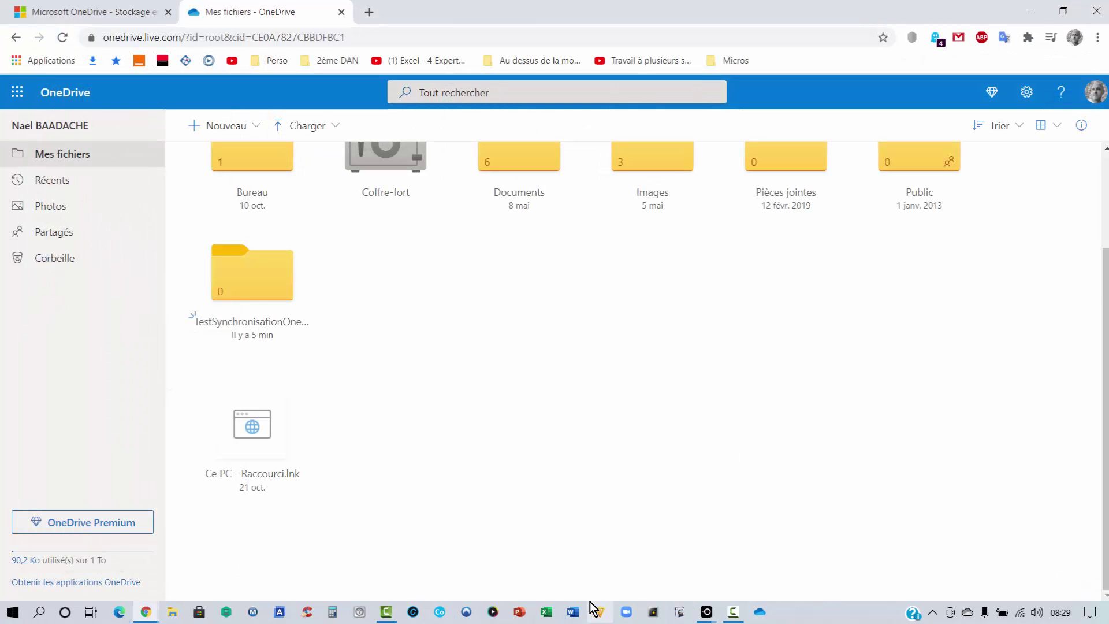
# Create a blank workbook in desktop Excel and bring up its Save As locations.
pyautogui.click(546, 612)
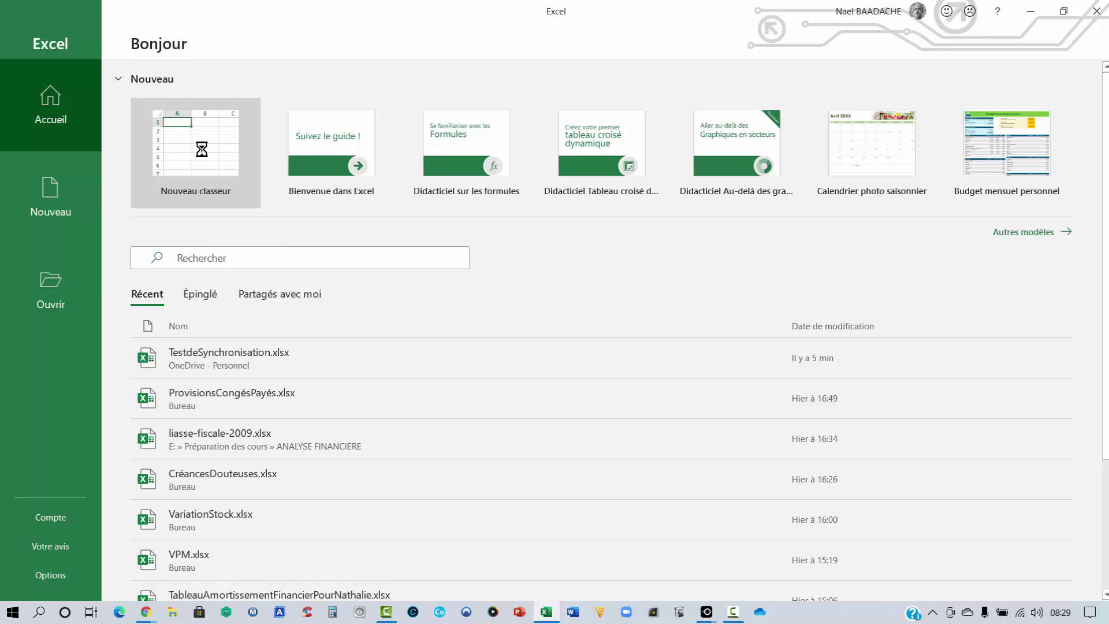
pyautogui.click(202, 150)
pyautogui.click(63, 174)
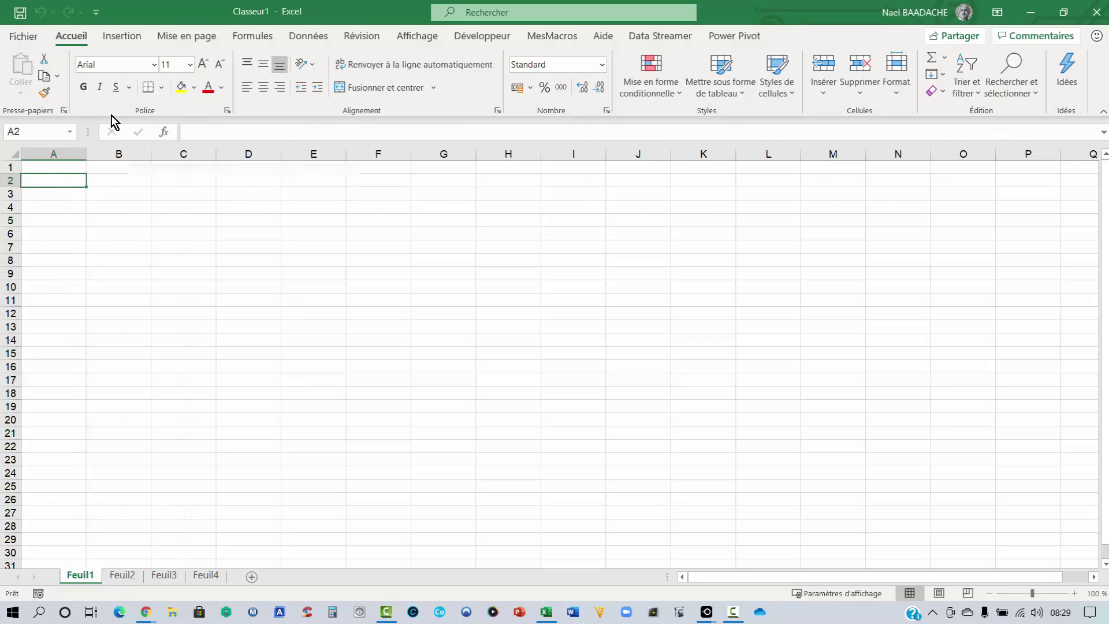
pyautogui.click(24, 36)
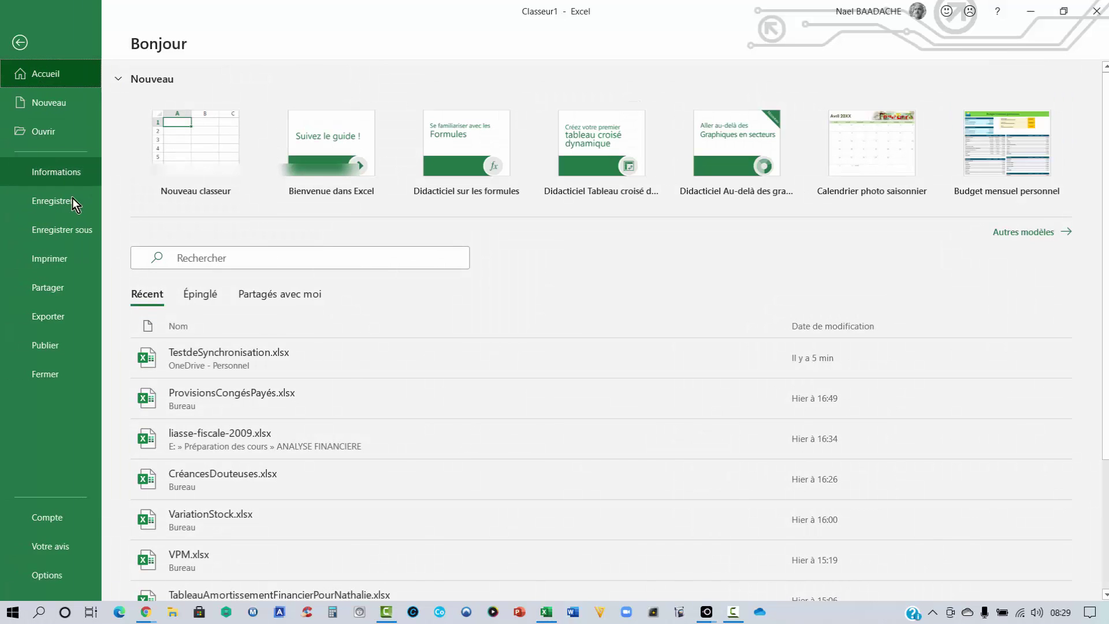
pyautogui.click(82, 230)
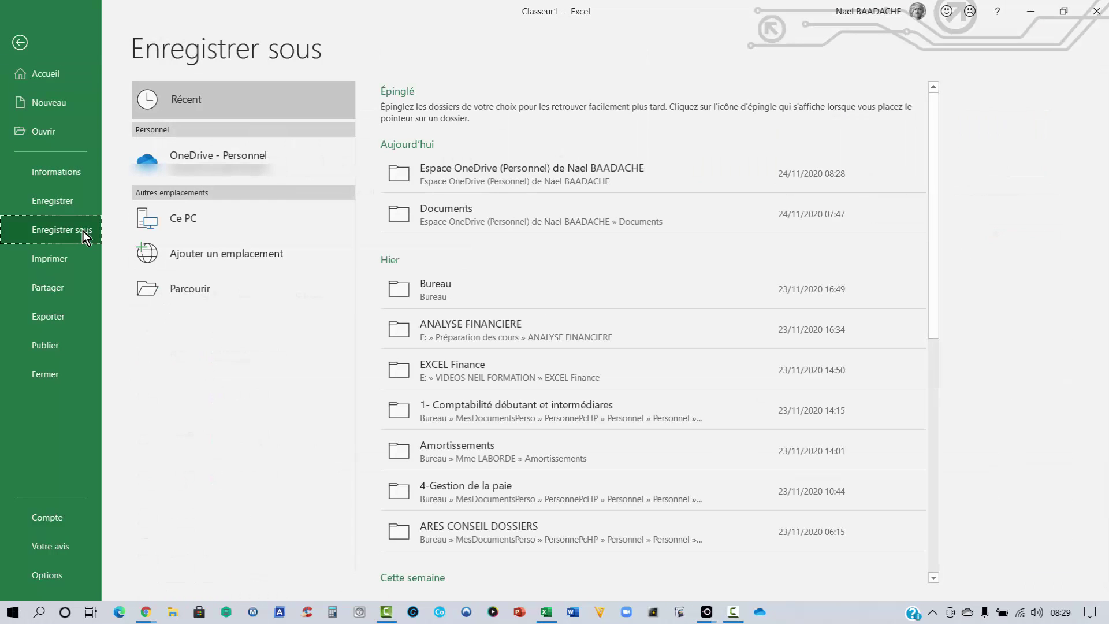
pyautogui.click(197, 220)
pyautogui.click(198, 220)
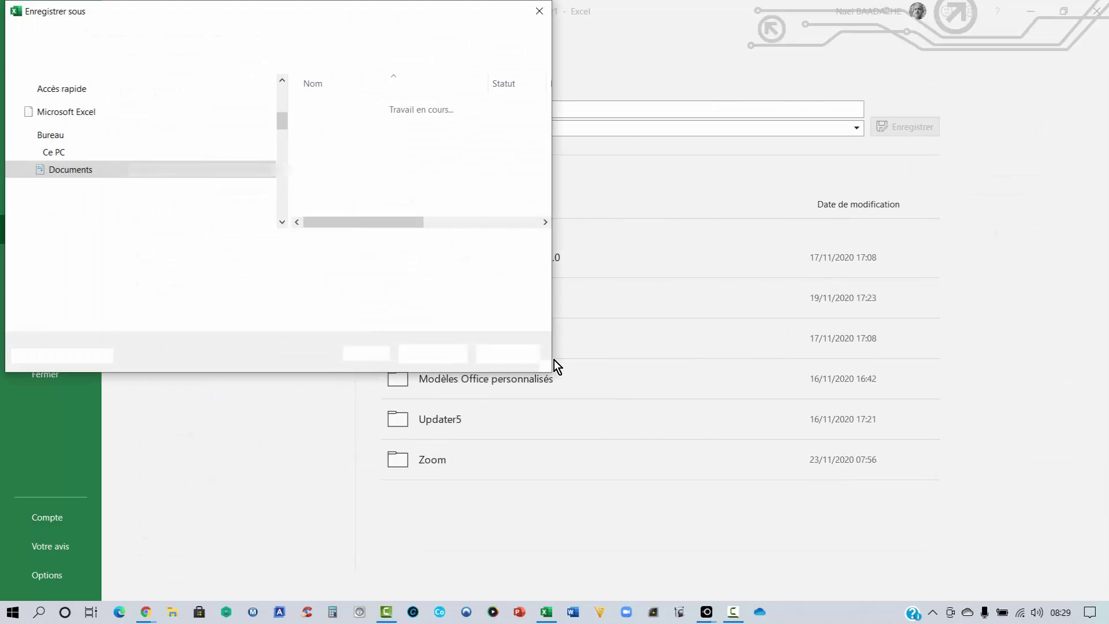
pyautogui.click(510, 489)
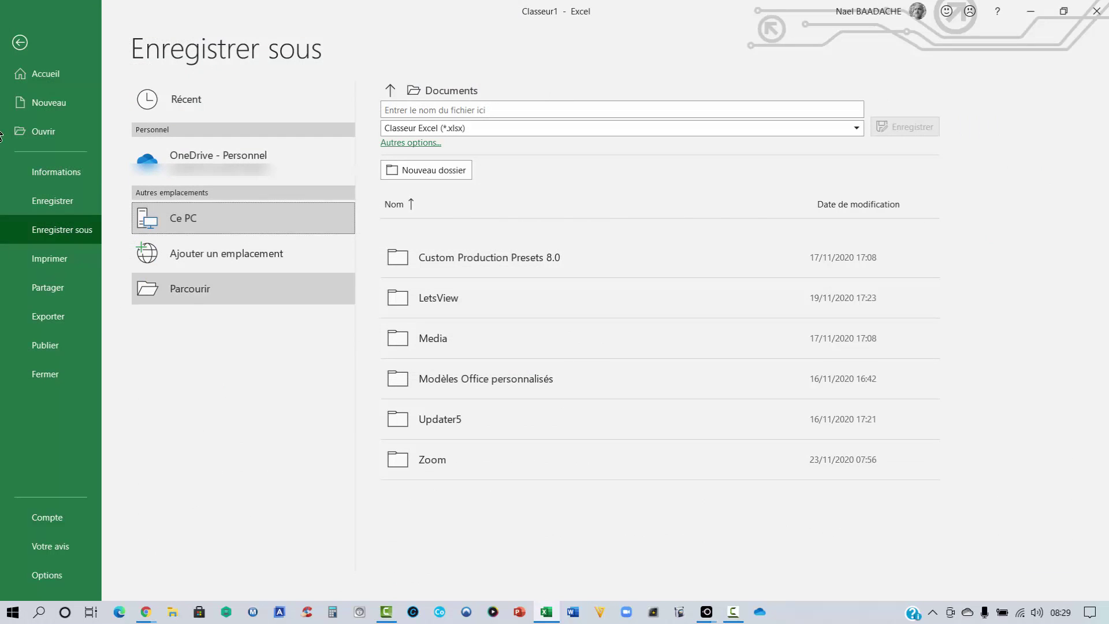
# Save the new workbook as TestOneDrive in the TestSynchronisationOneDrive folder of the personal OneDrive.
pyautogui.click(256, 157)
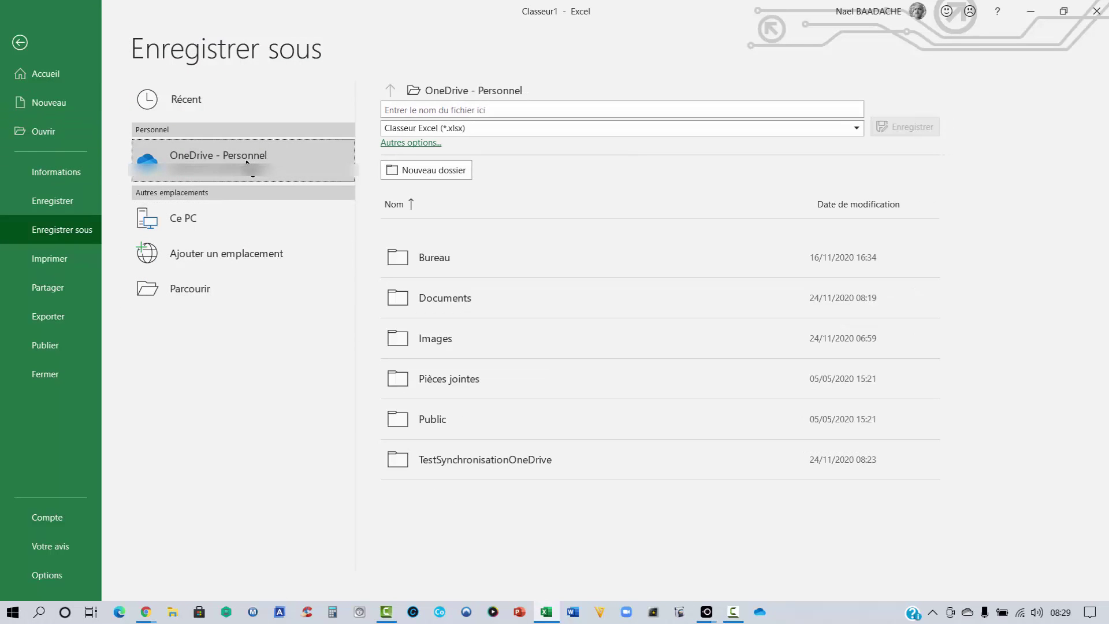
pyautogui.click(479, 463)
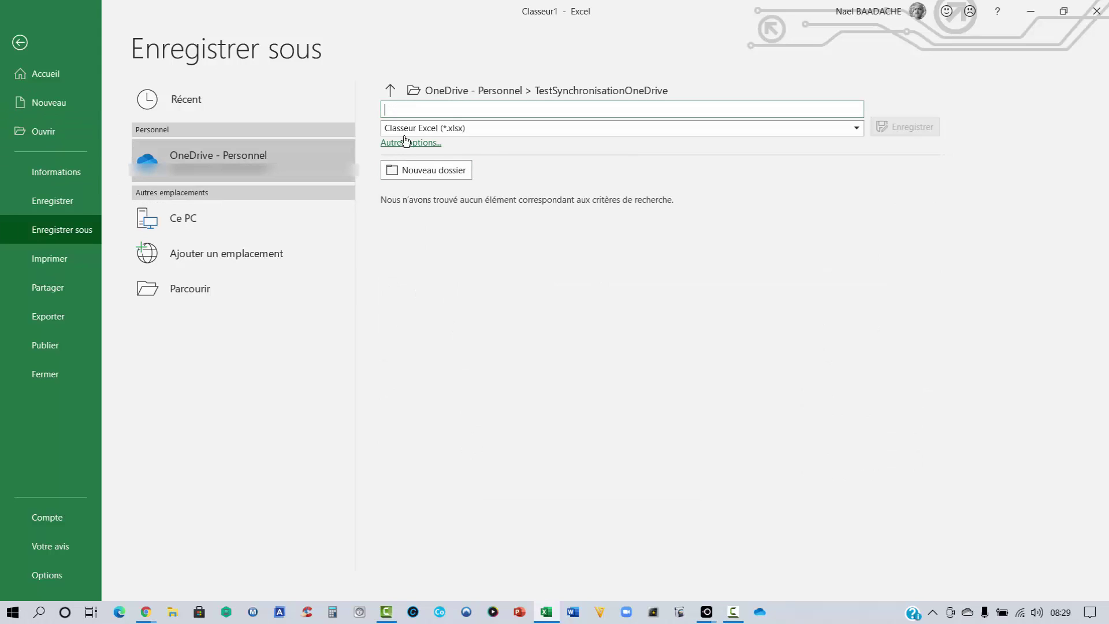
pyautogui.write('t')
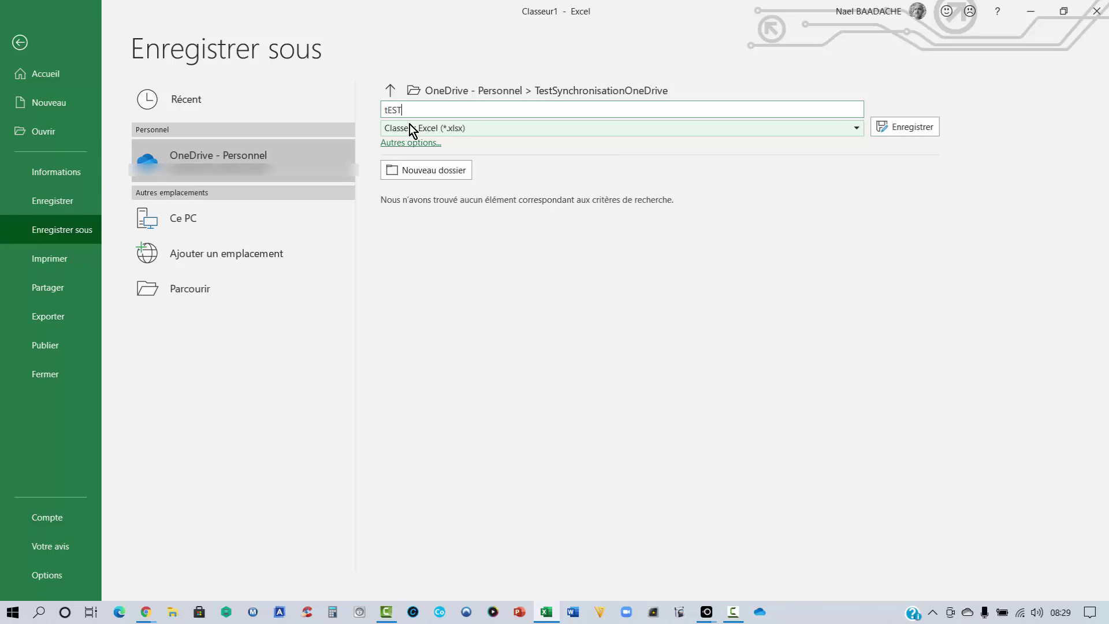
pyautogui.press('BackSpace')
pyautogui.write('Test')
pyautogui.click(908, 133)
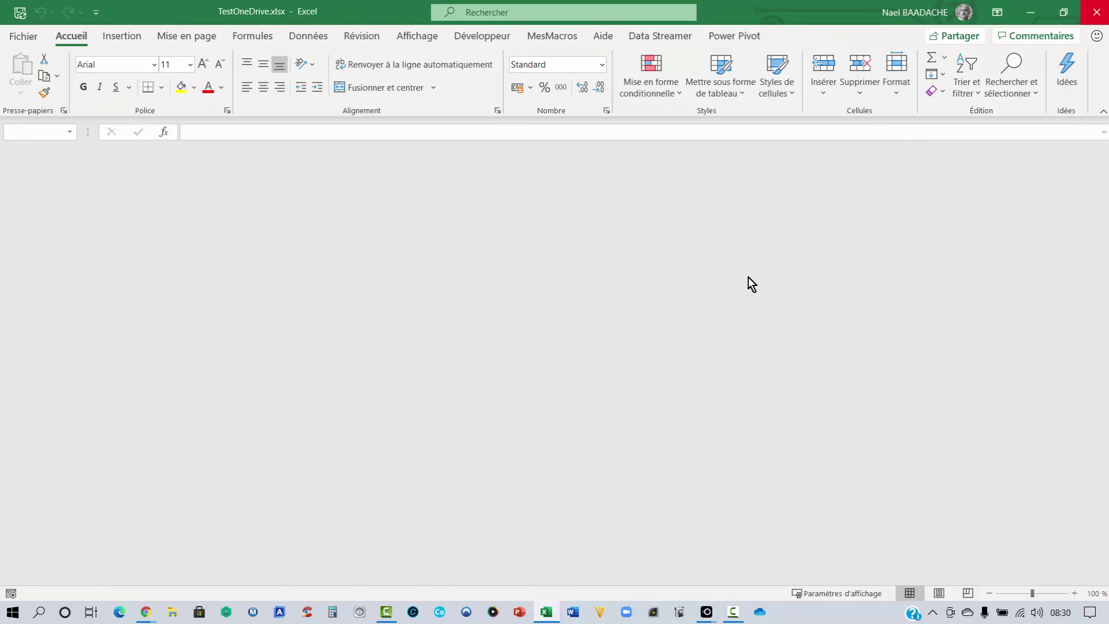
# Check for TestOneDrive.xlsx in the TestSynchronisationOneDrive subfolder of the local OneDrive folder, and close the folder window.
pyautogui.click(760, 612)
pyautogui.click(761, 613)
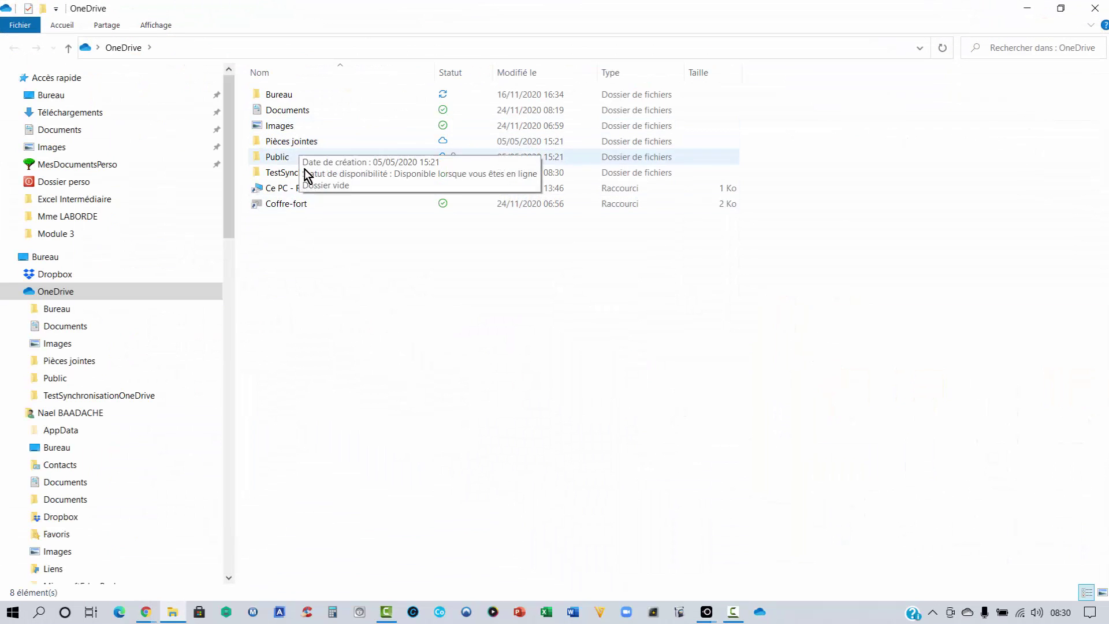
pyautogui.click(324, 173)
pyautogui.doubleClick(323, 173)
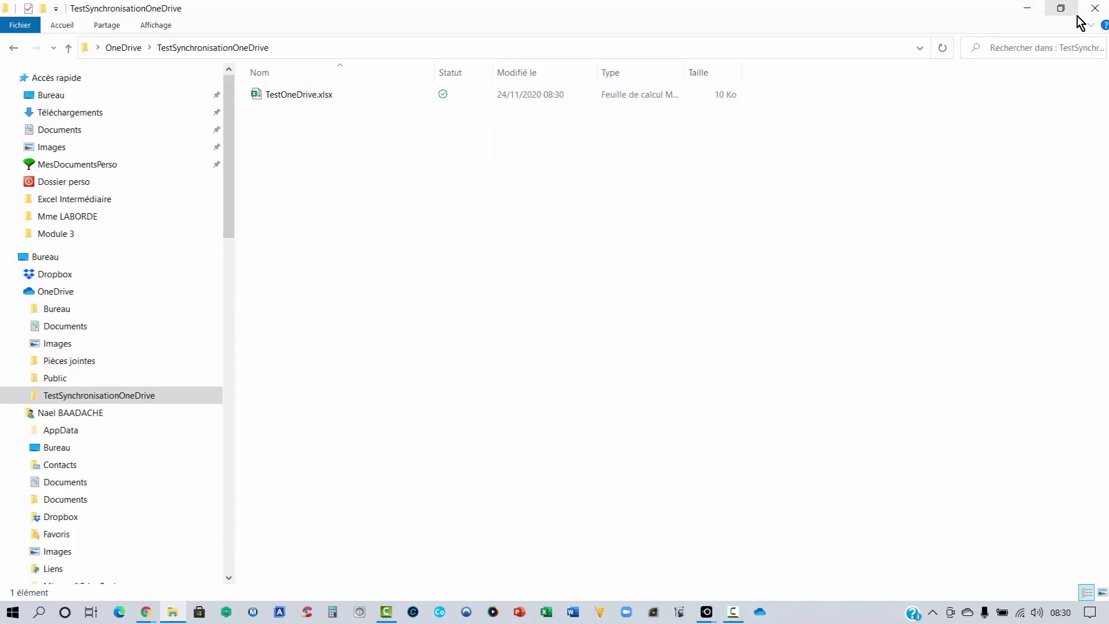
pyautogui.click(1095, 8)
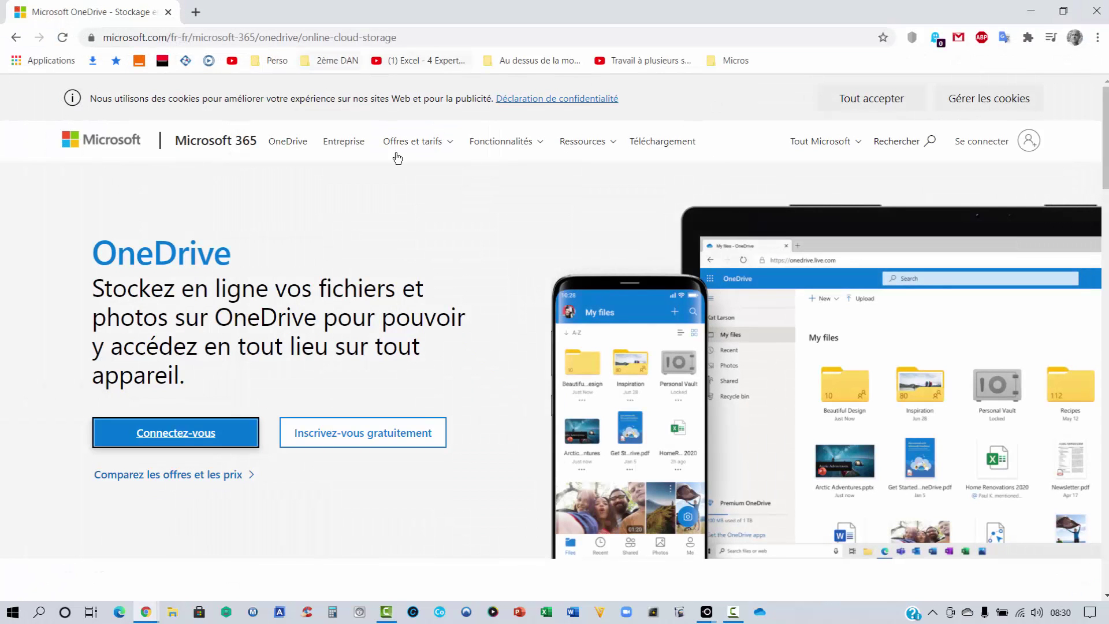
# Connect to OneDrive online from the Microsoft OneDrive page and select TestOneDrive.xlsx inside the TestSynchronisationOneDrive folder.
pyautogui.click(200, 440)
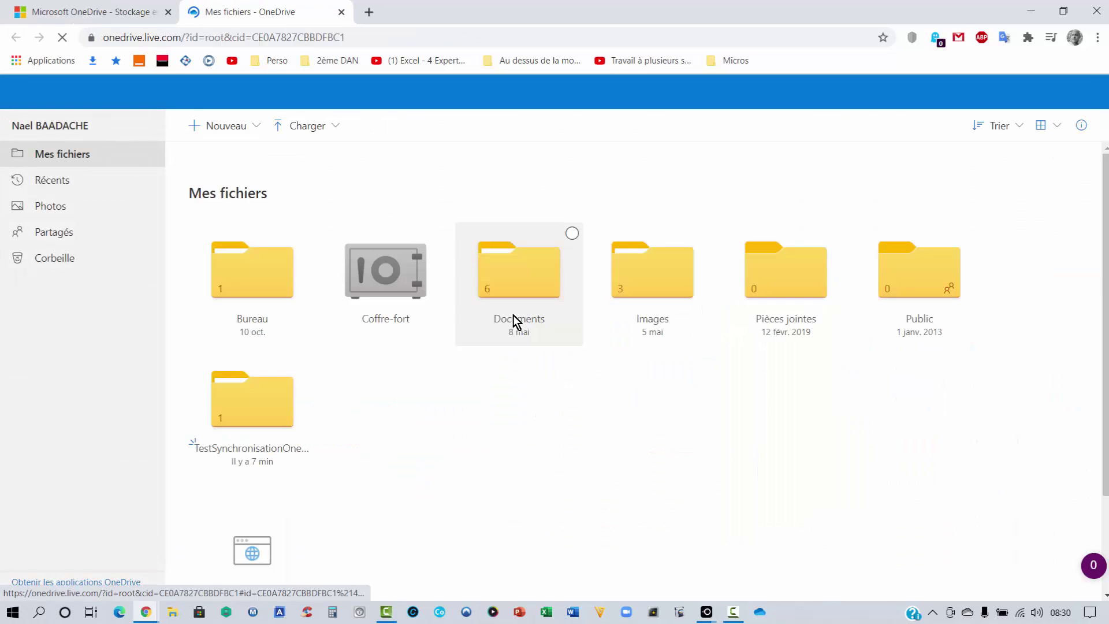
pyautogui.click(257, 419)
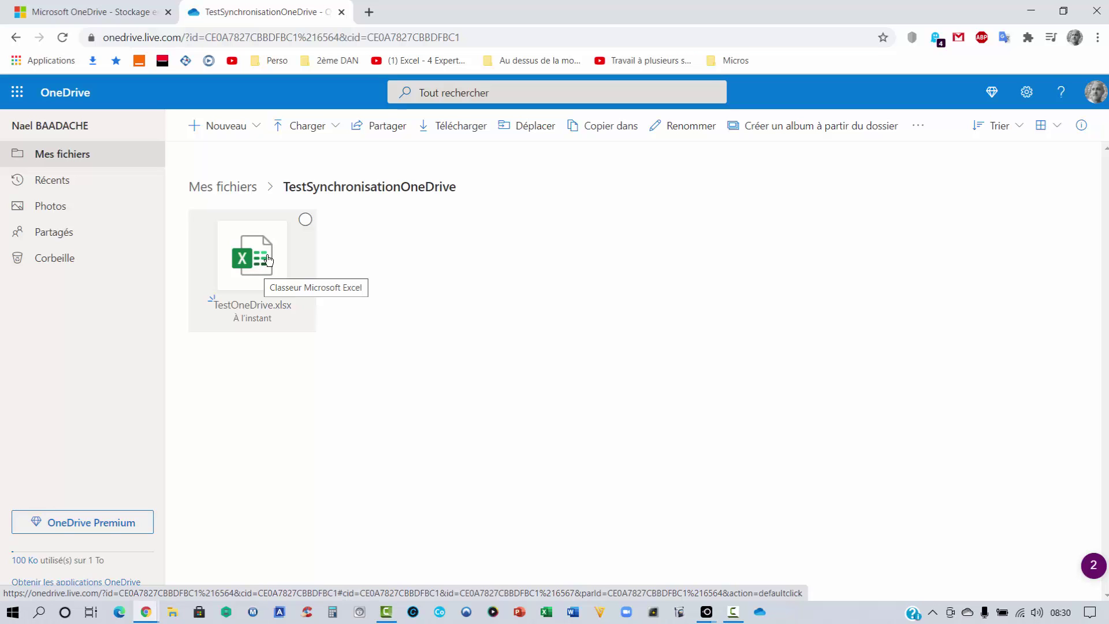
pyautogui.click(306, 220)
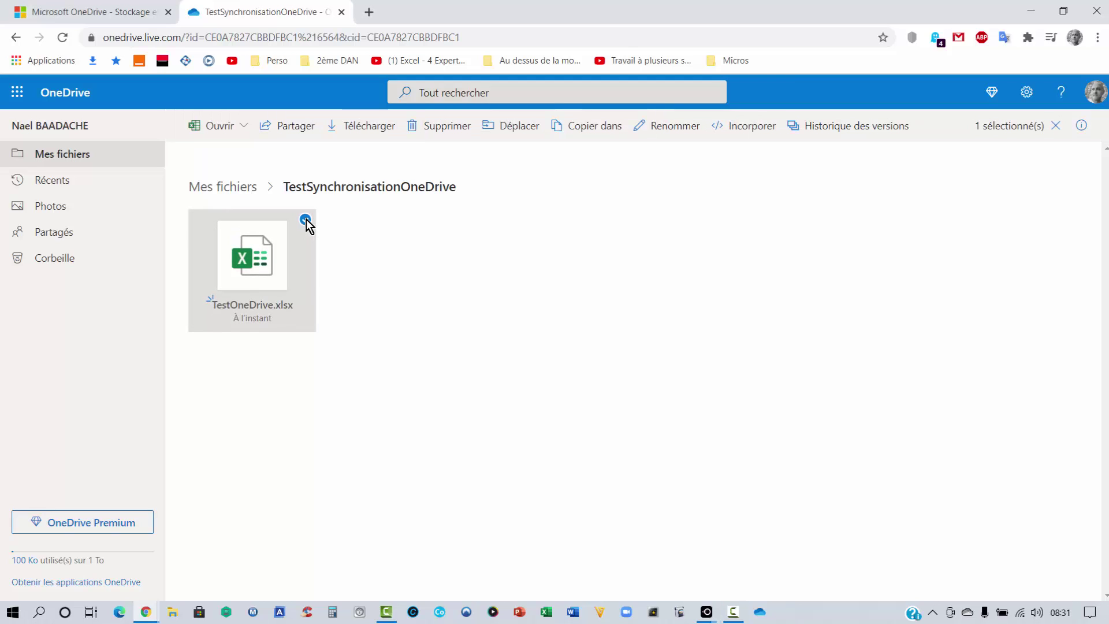
# Review the sharing link settings for TestOneDrive.xlsx and apply access for anyone with the link, with editing allowed.
pyautogui.click(299, 132)
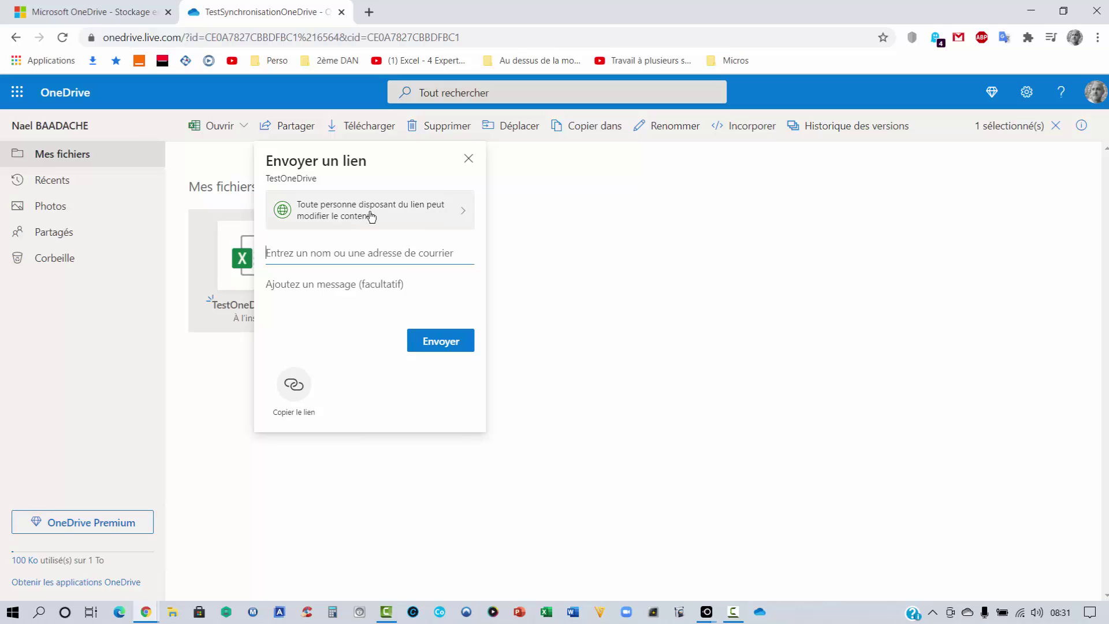
pyautogui.click(444, 219)
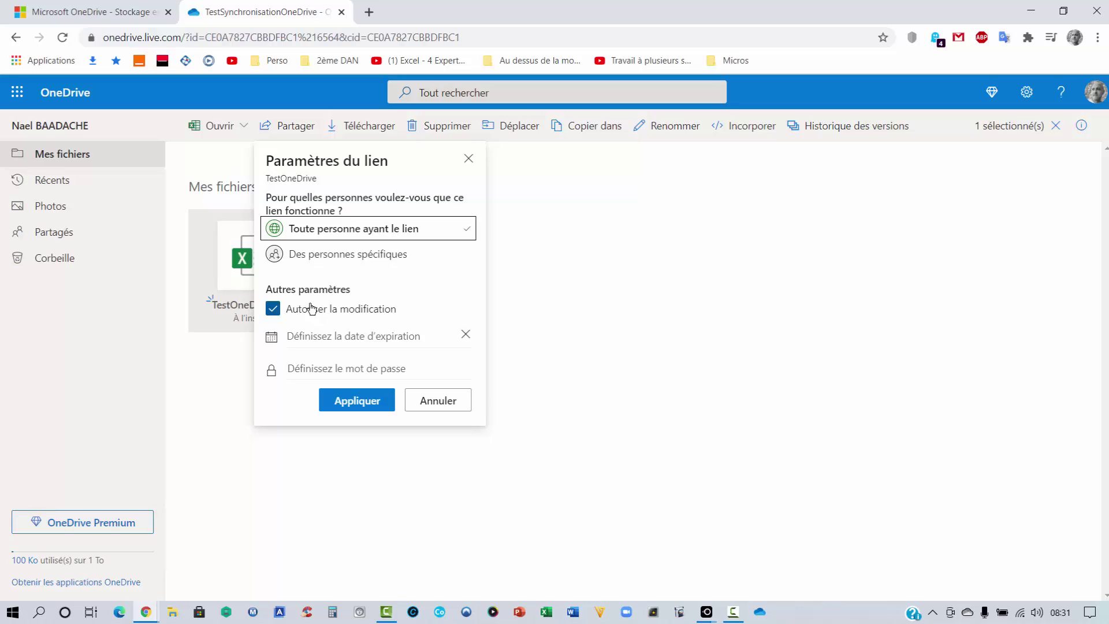
pyautogui.click(274, 312)
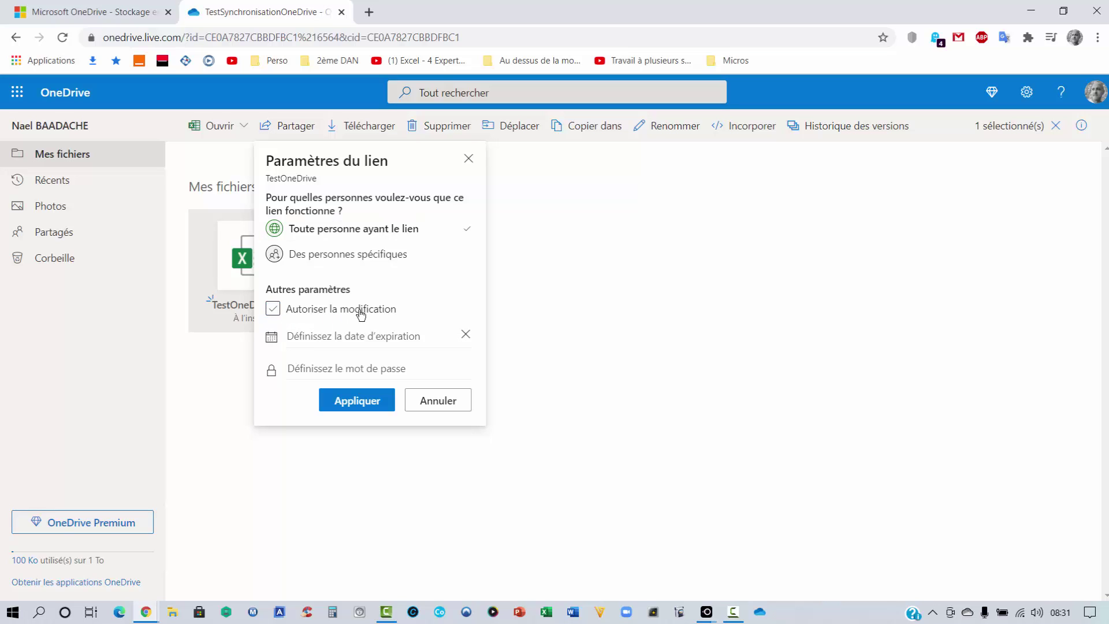
pyautogui.click(273, 312)
pyautogui.click(362, 405)
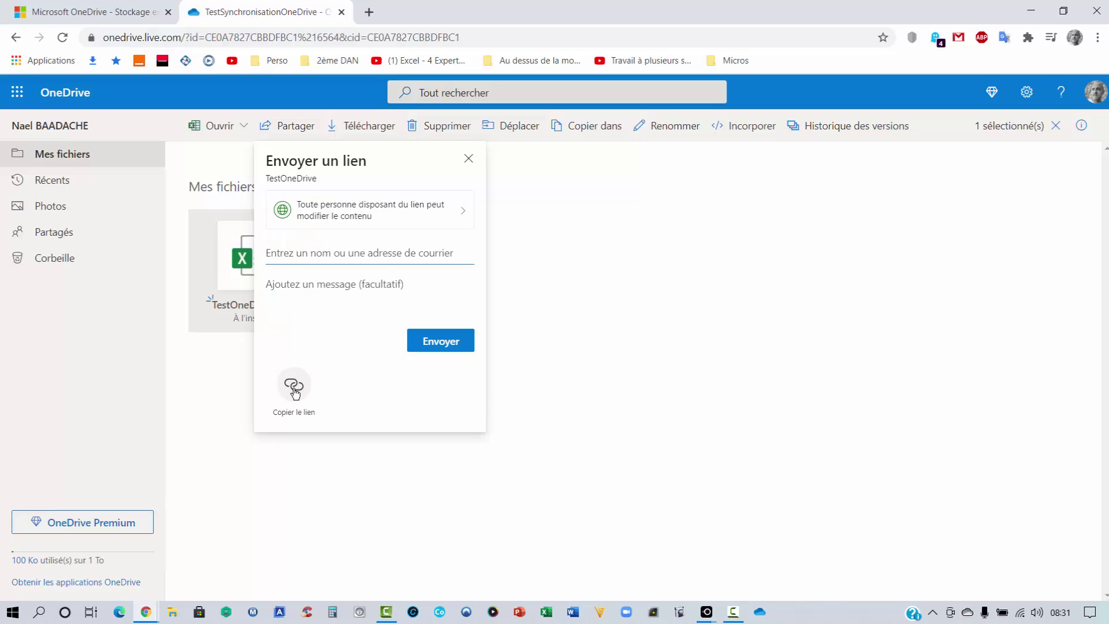
# Generate the sharing link for TestOneDrive.xlsx, copy it and close the sharing dialog.
pyautogui.click(295, 386)
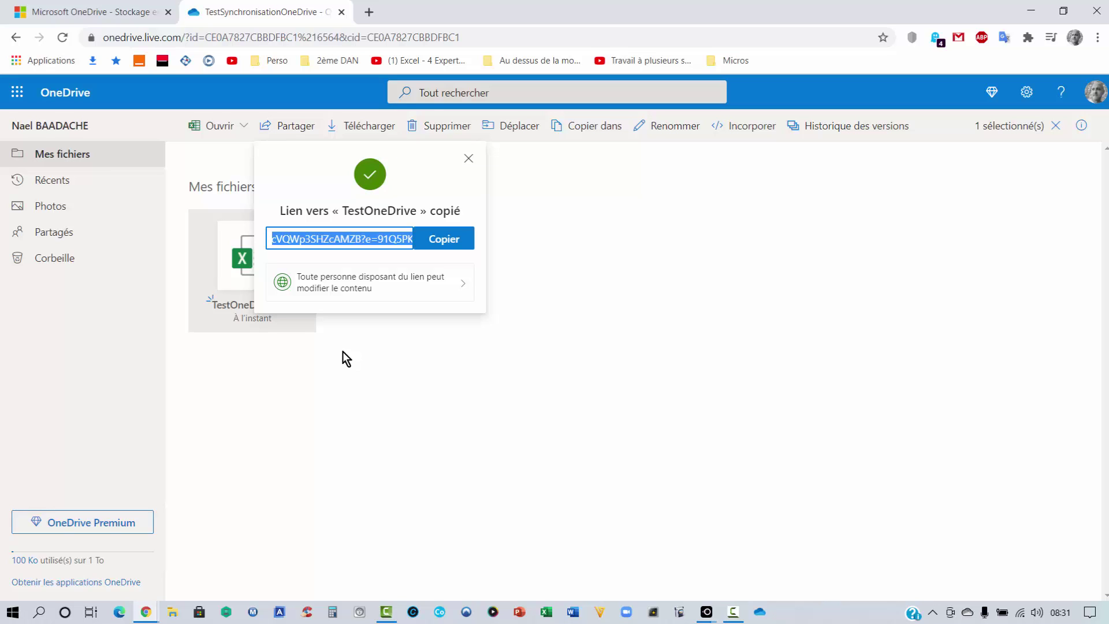
pyautogui.click(450, 240)
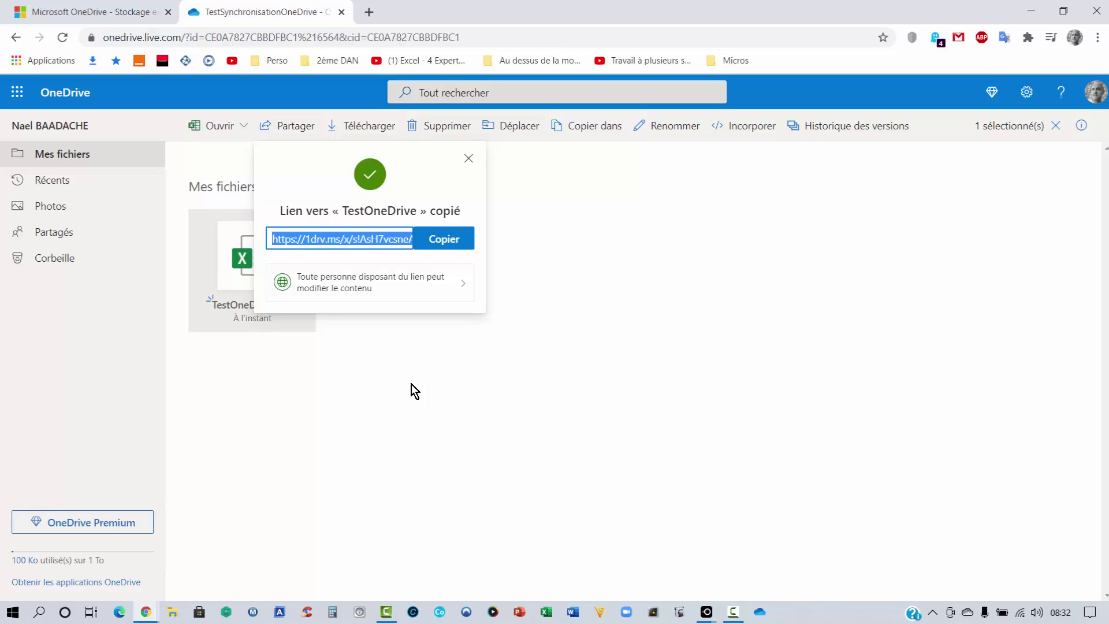
pyautogui.click(469, 159)
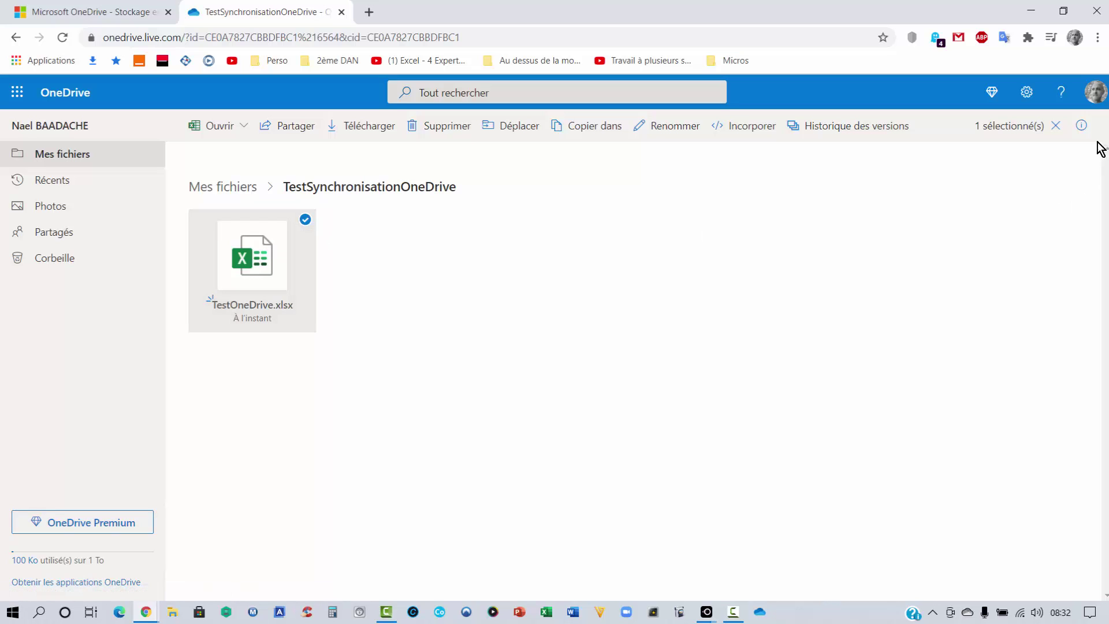
# Remove the sharing link of TestOneDrive.xlsx through its access management, and return to the file.
pyautogui.click(1081, 127)
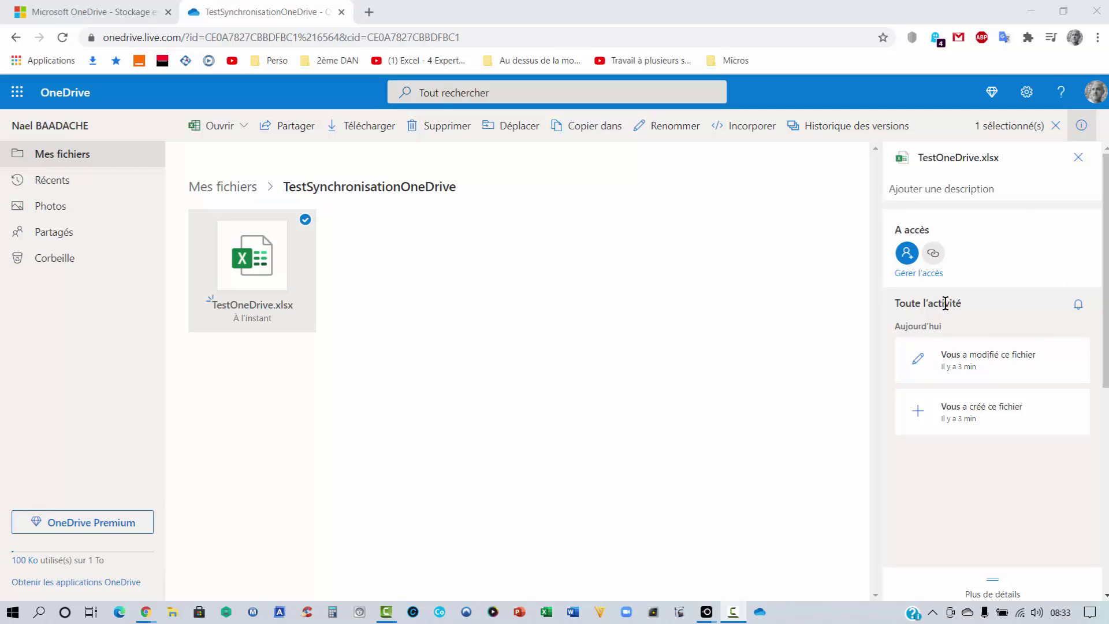
pyautogui.click(934, 254)
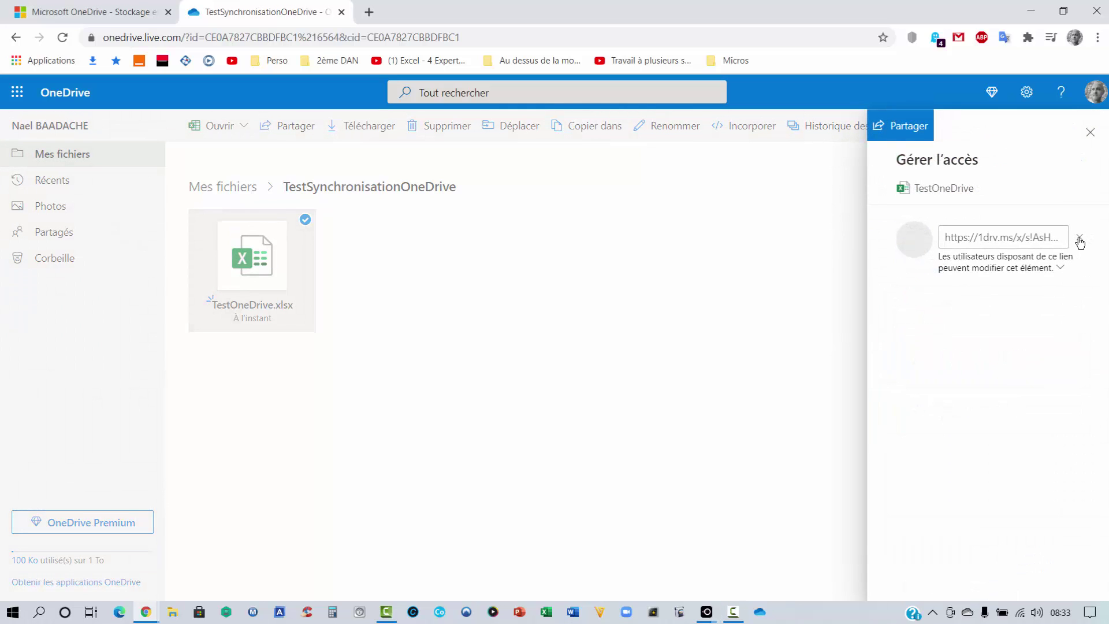
pyautogui.click(1080, 238)
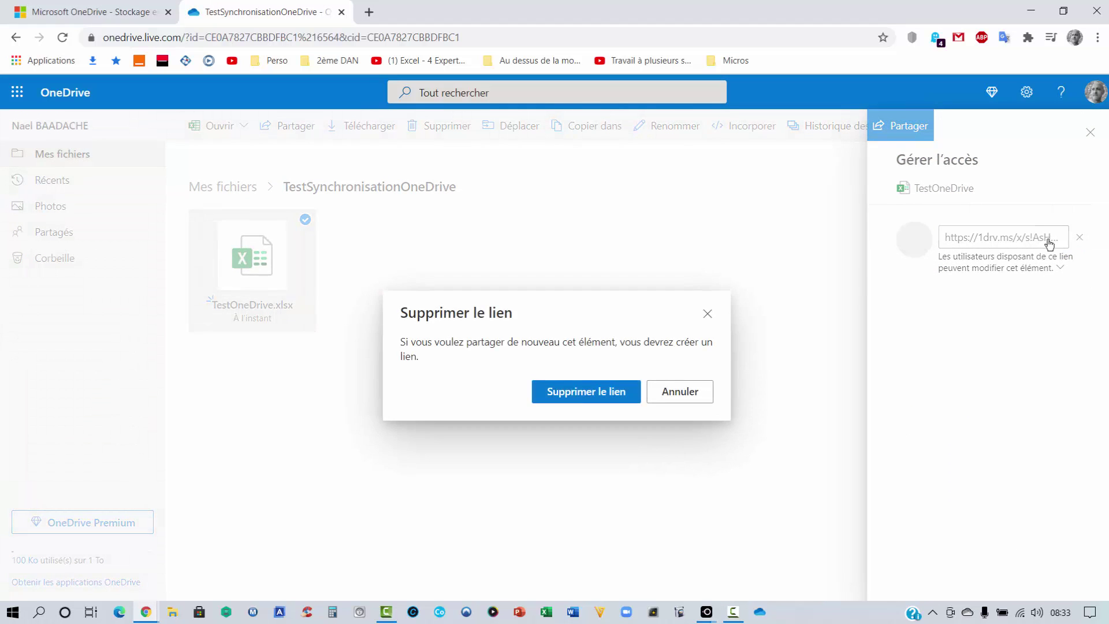
pyautogui.click(587, 395)
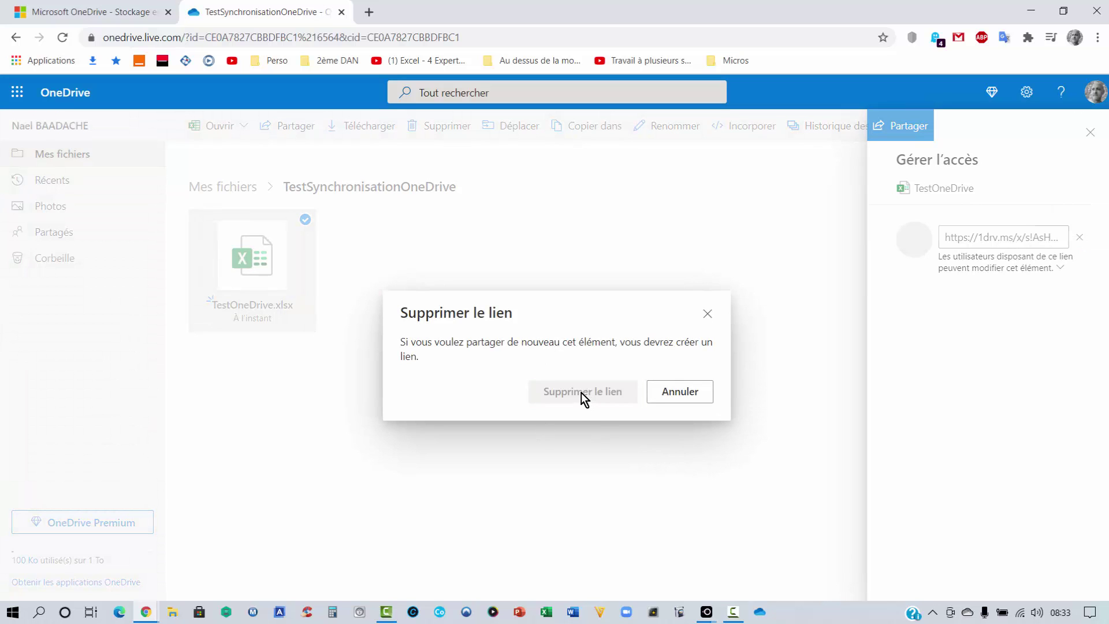
pyautogui.click(253, 267)
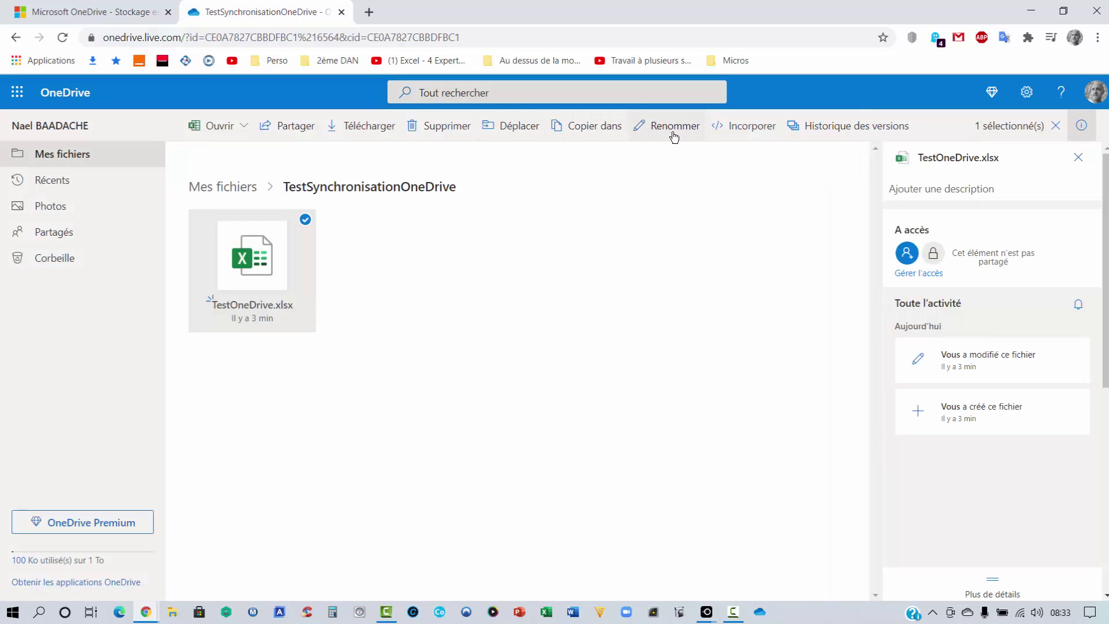
# Delete TestOneDrive.xlsx from the online TestSynchronisationOneDrive folder, forcing the deletion, and open the local OneDrive folder.
pyautogui.click(443, 129)
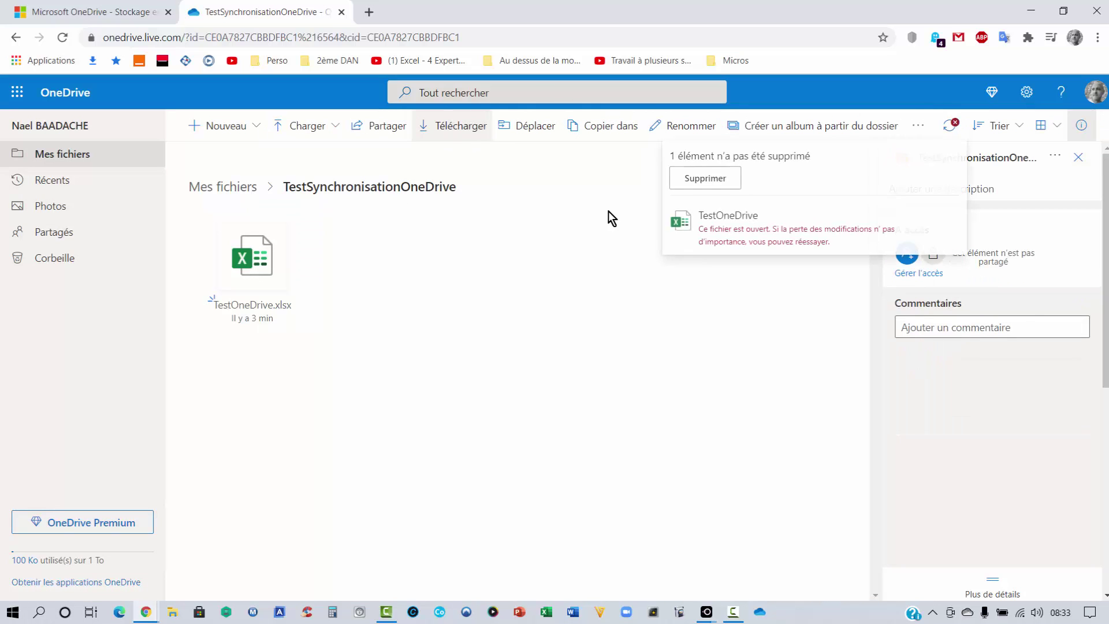
pyautogui.click(701, 182)
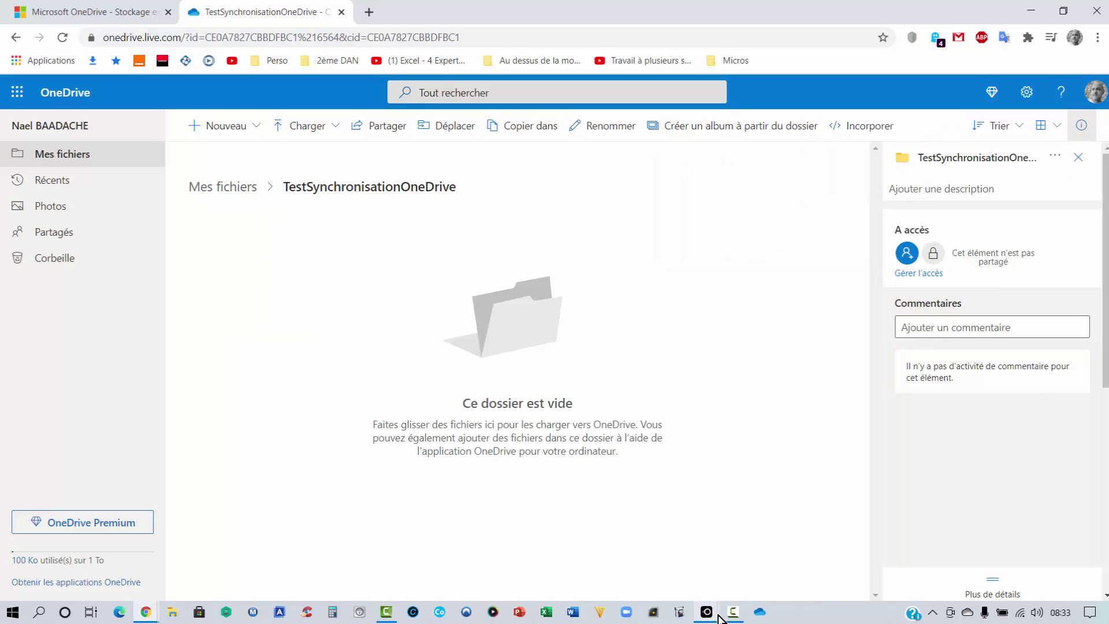
pyautogui.click(761, 612)
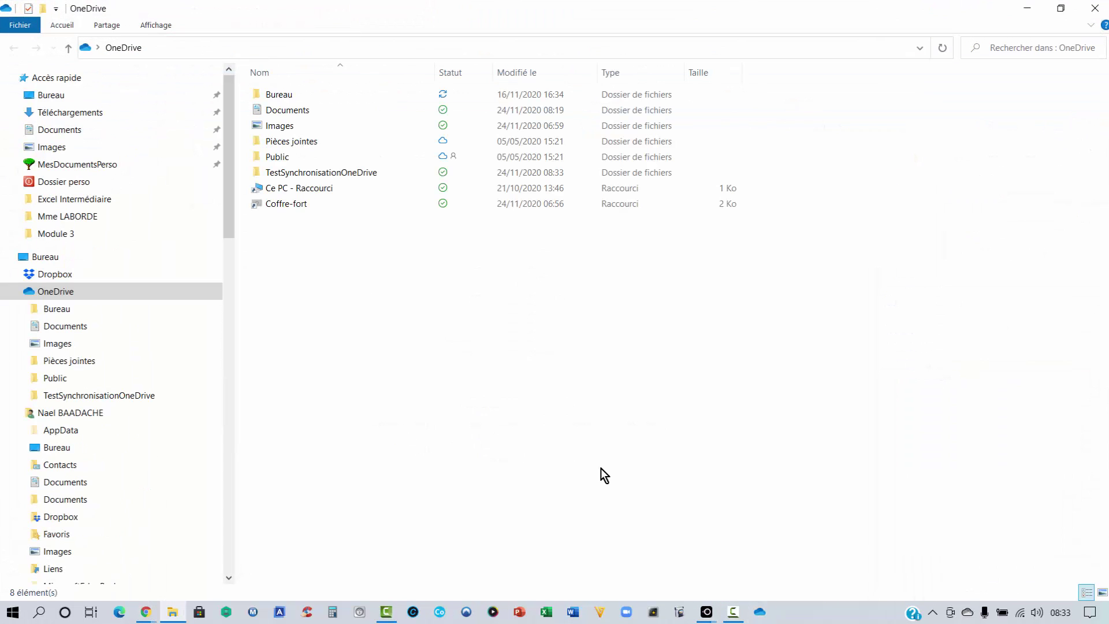
# Open the local TestSynchronisationOneDrive folder to check whether the online deletion has synchronised.
pyautogui.doubleClick(305, 174)
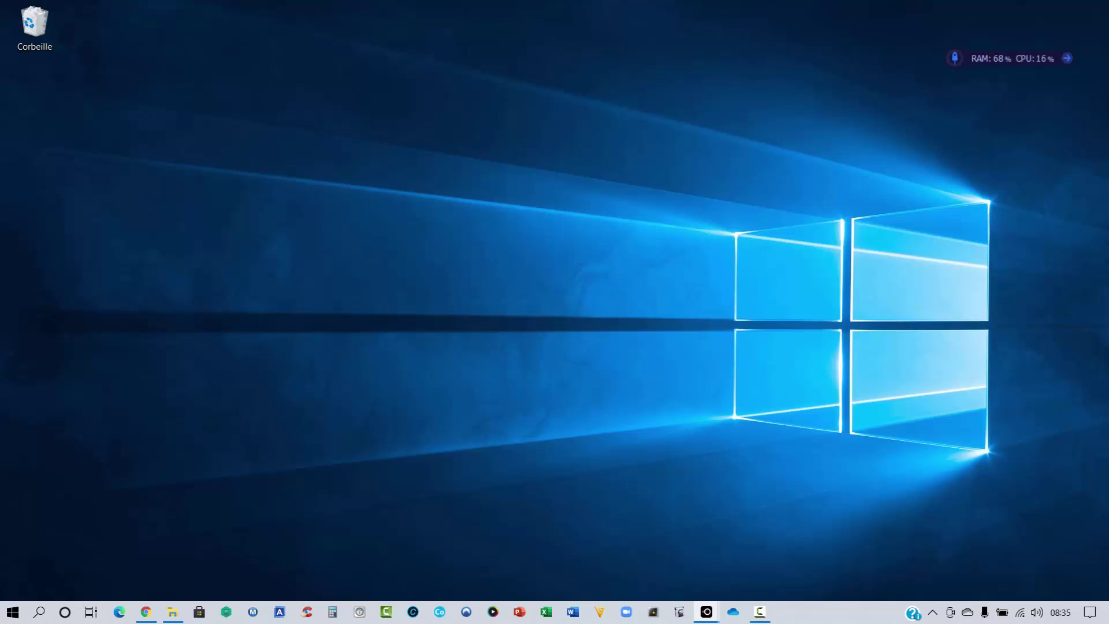
# Position the mirrored phone window on the desktop, review the app store search for onedrive, and leave the store.
pyautogui.moveTo(915, 241); pyautogui.dragTo(228, 81)
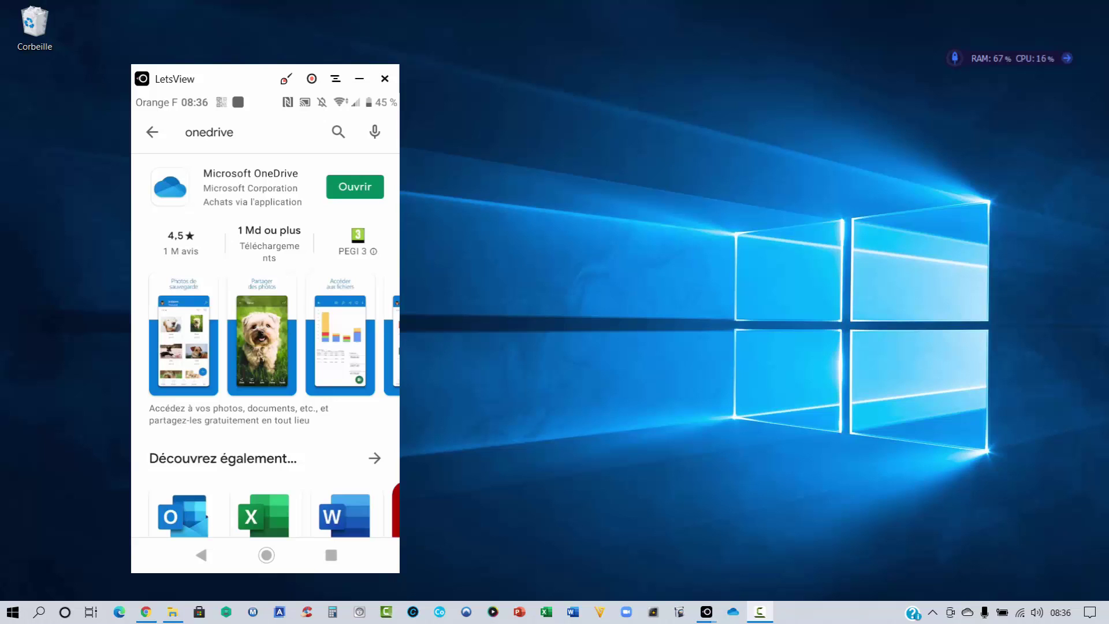
pyautogui.click(210, 133)
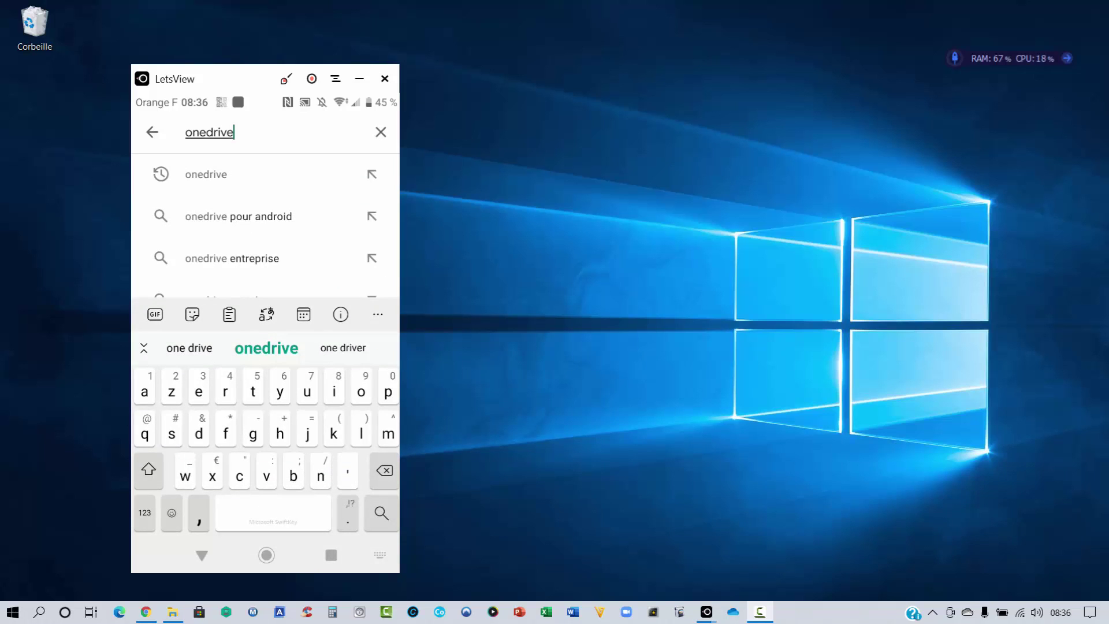
pyautogui.click(201, 556)
pyautogui.click(202, 555)
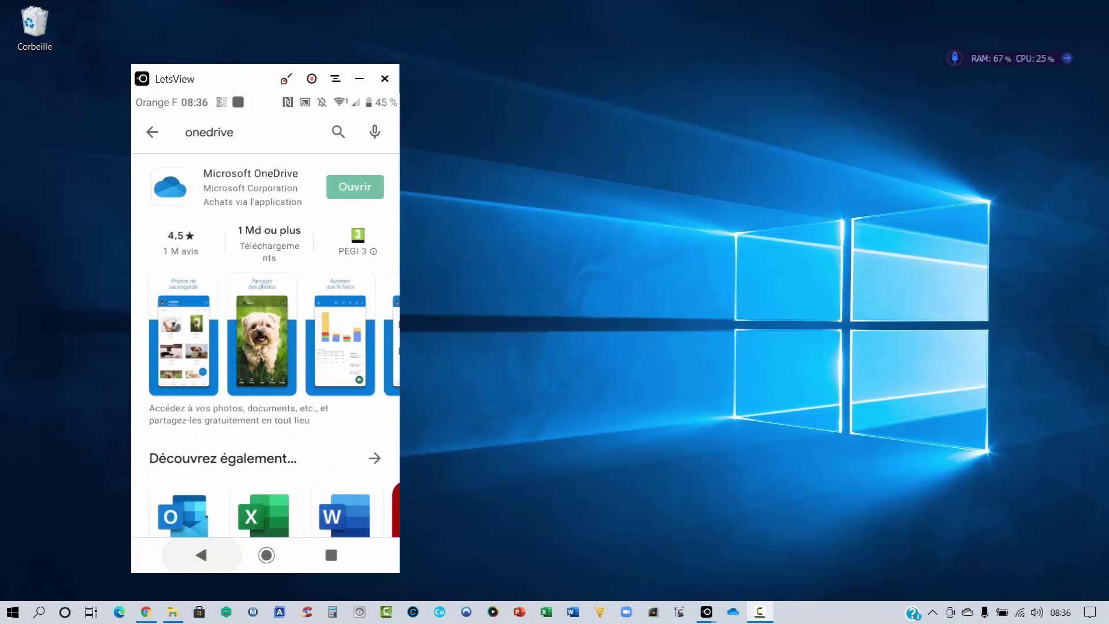
pyautogui.click(202, 555)
pyautogui.click(201, 555)
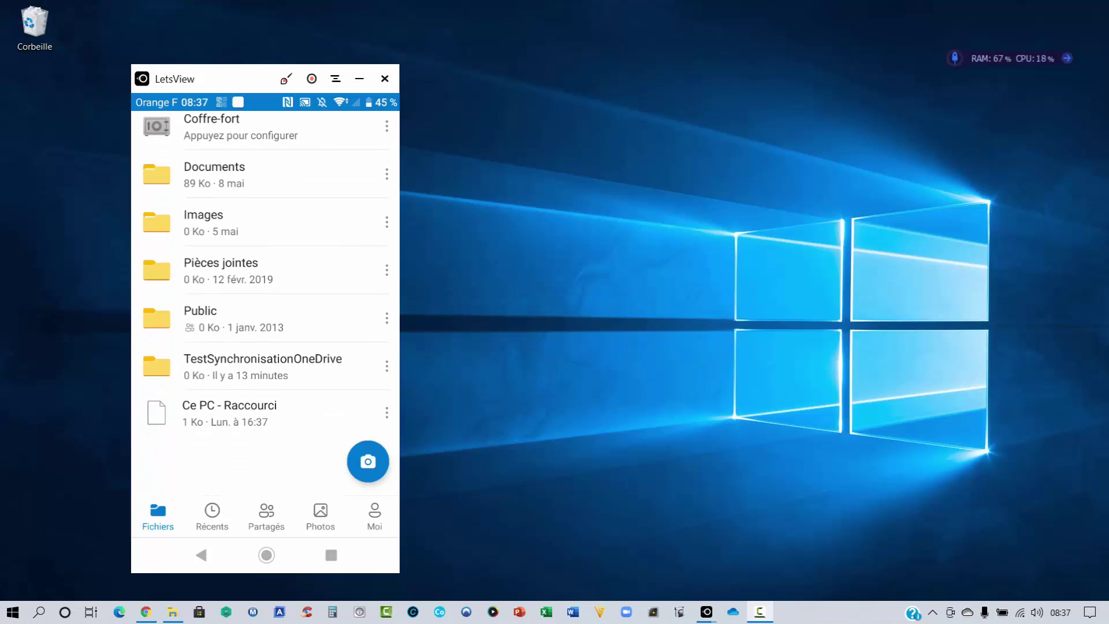
# Open the TestSynchronisationOneDrive folder in the phone's OneDrive app to examine its contents.
pyautogui.click(263, 367)
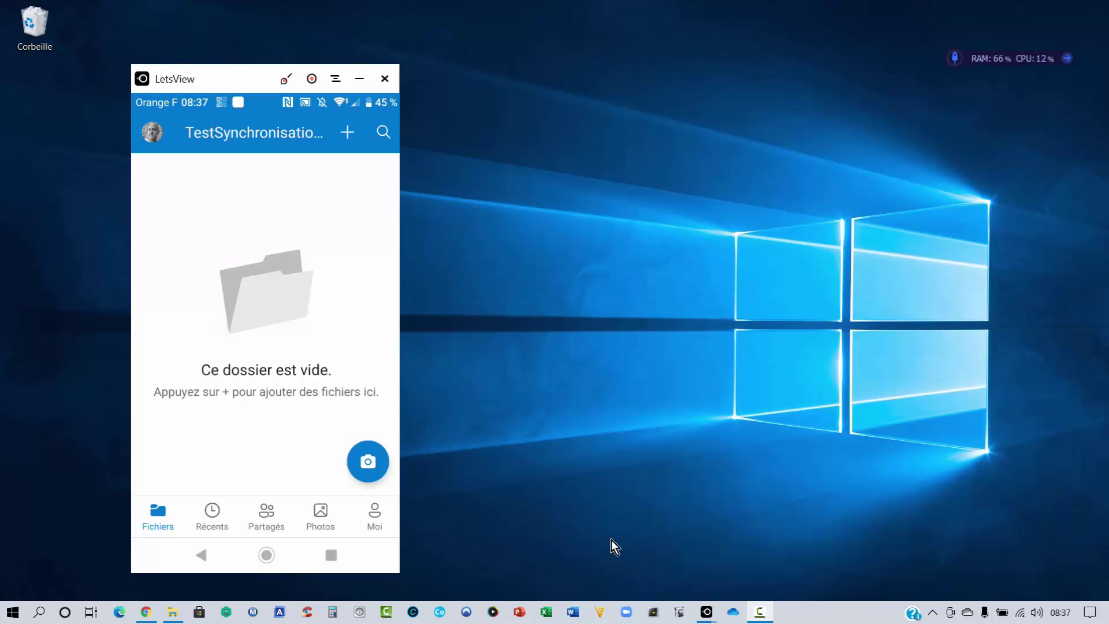
# Start a blank workbook in Excel and enter 123 in A1 and 500 in A2.
pyautogui.click(544, 613)
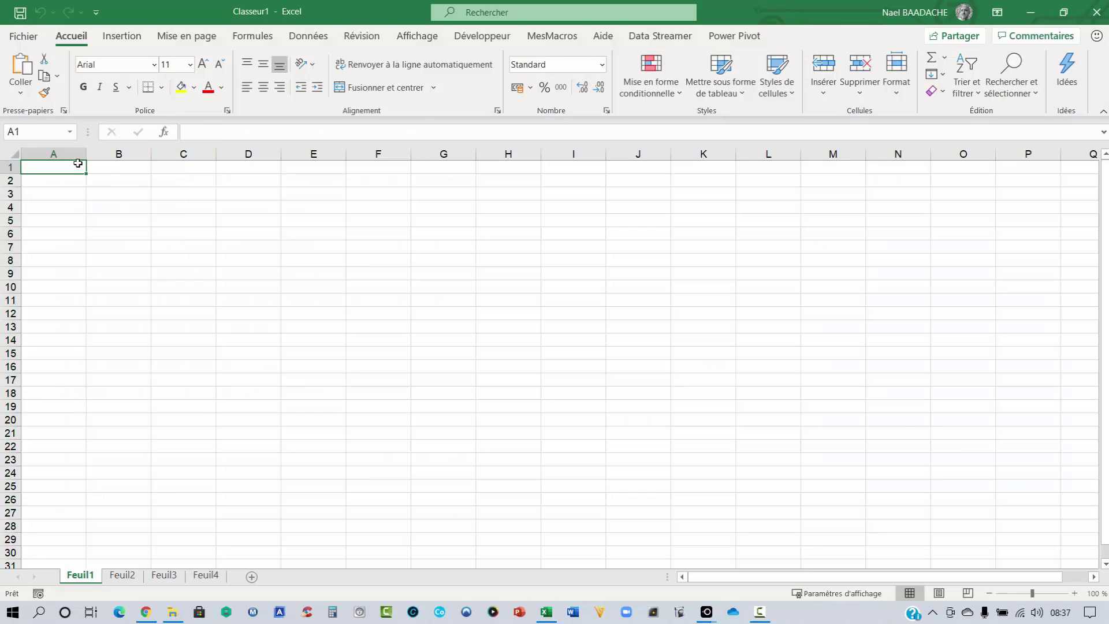
pyautogui.write('123')
pyautogui.press('Return')
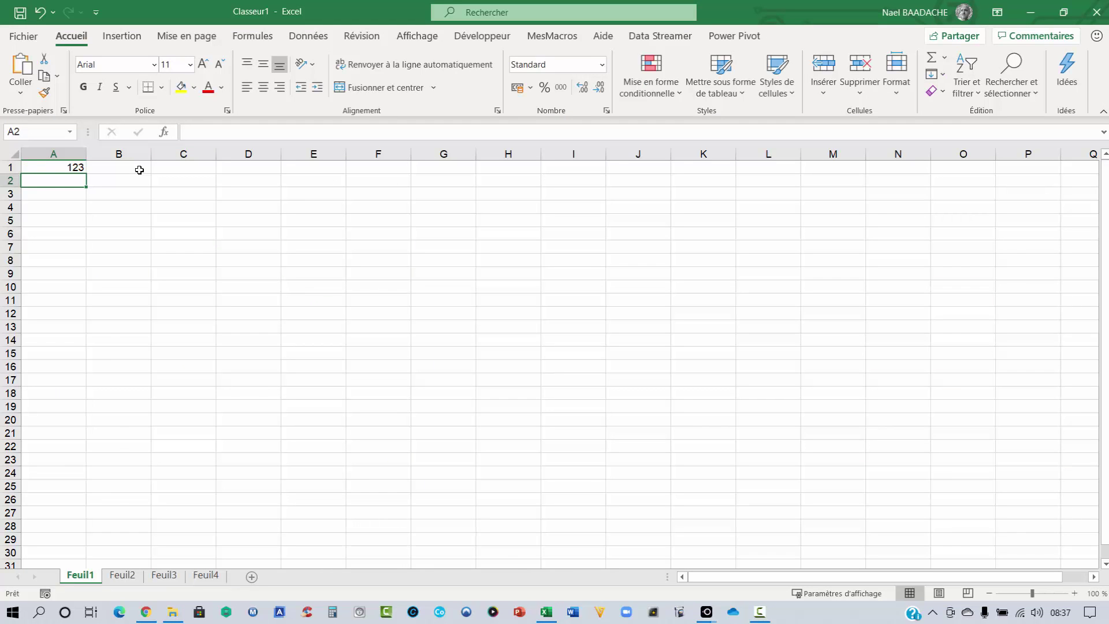
pyautogui.write('500')
pyautogui.press('Return')
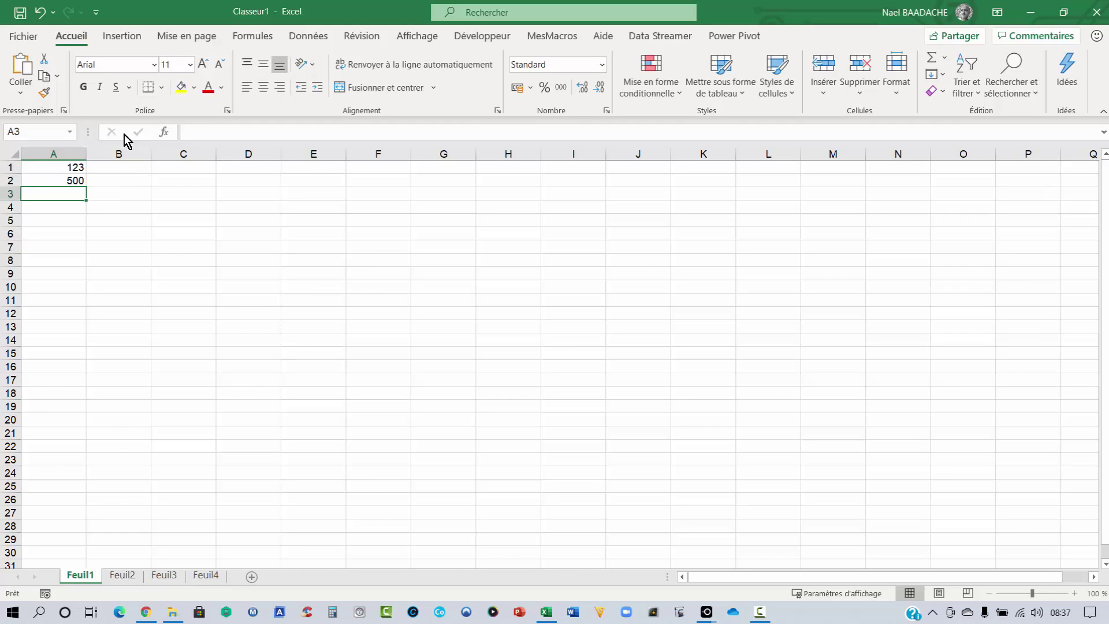
# Save the workbook as TestSmartphone in the TestSynchronisationOneDrive folder of the personal OneDrive, and close it.
pyautogui.click(23, 36)
pyautogui.click(67, 234)
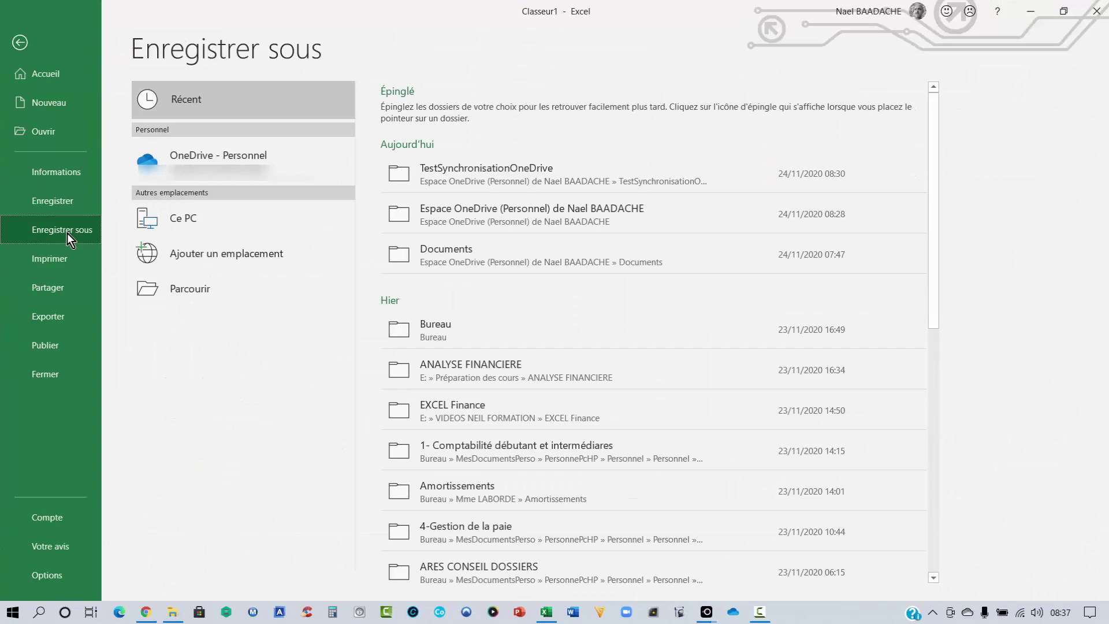
pyautogui.click(212, 164)
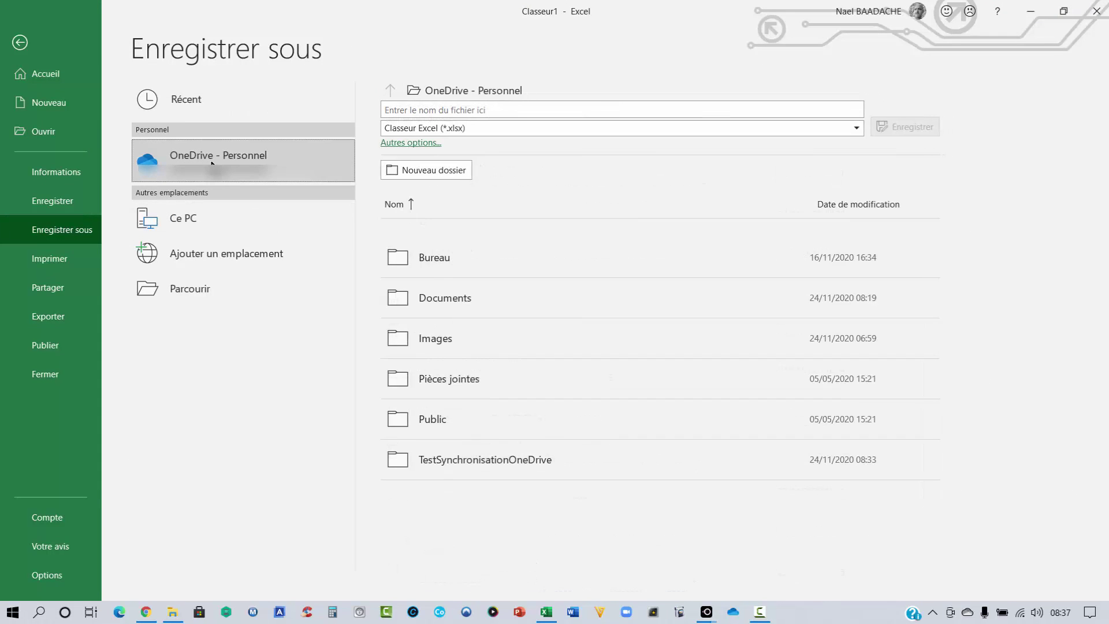
pyautogui.click(458, 460)
pyautogui.click(426, 112)
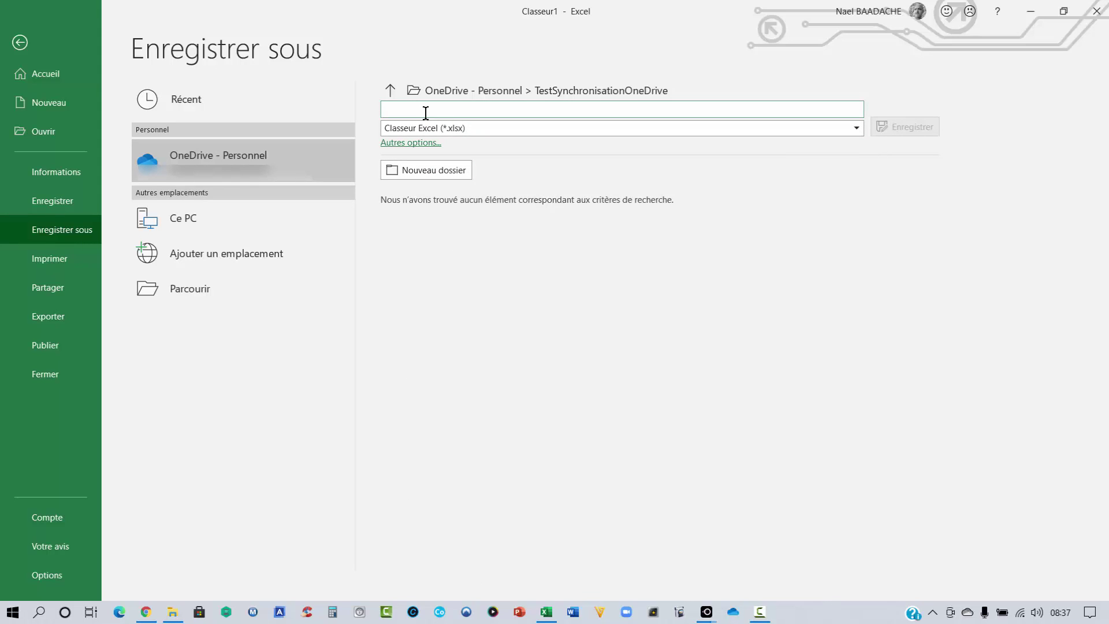
pyautogui.write('Test')
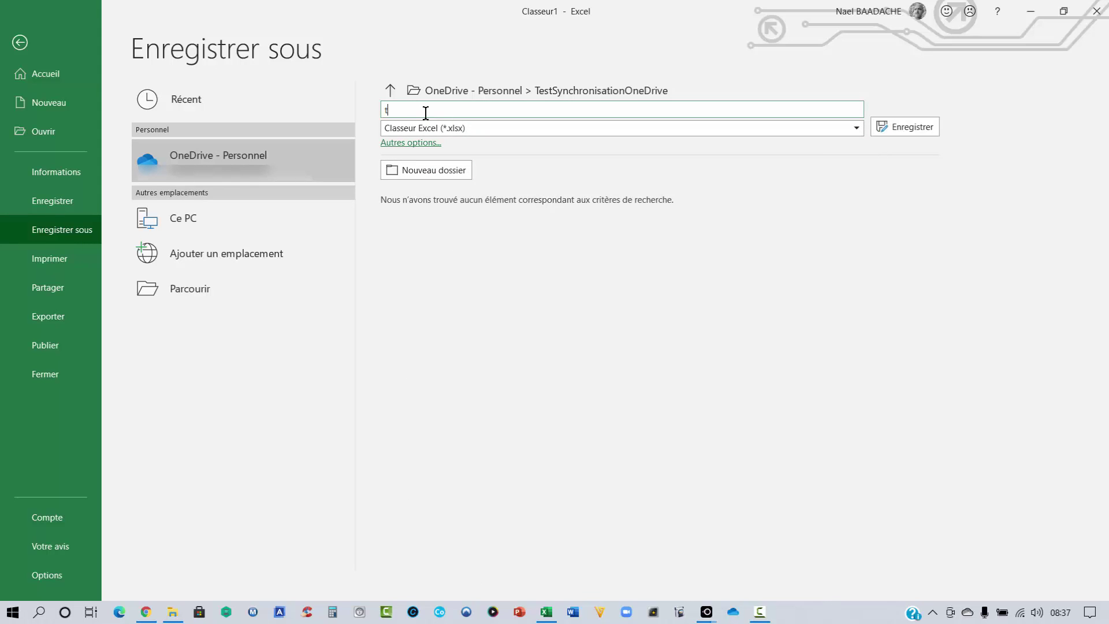
pyautogui.write('Smartphone')
pyautogui.click(916, 130)
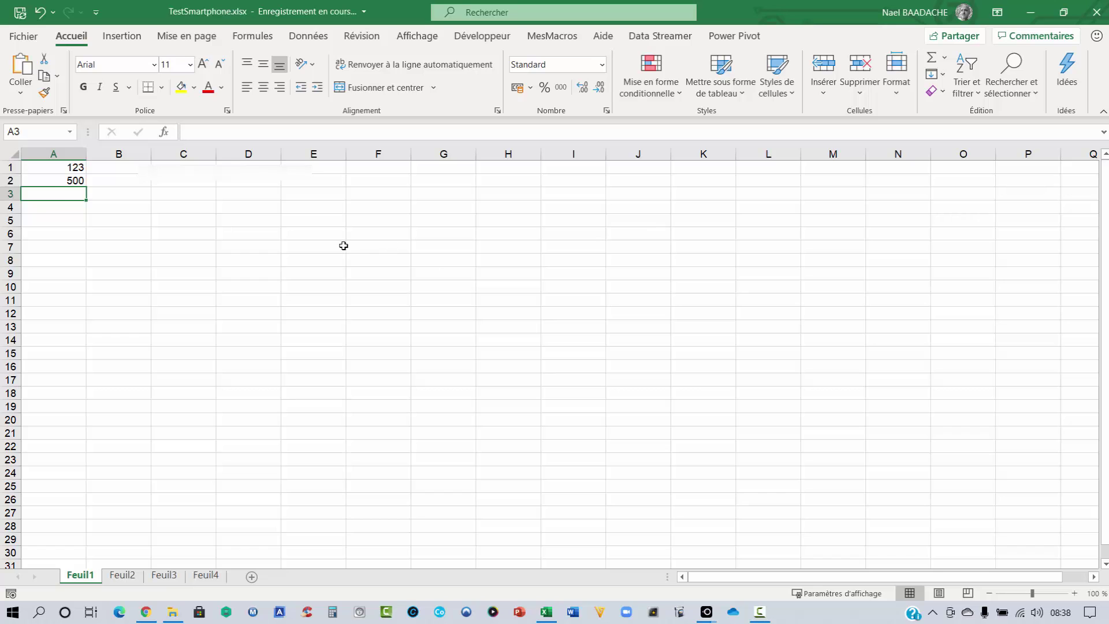
pyautogui.click(343, 245)
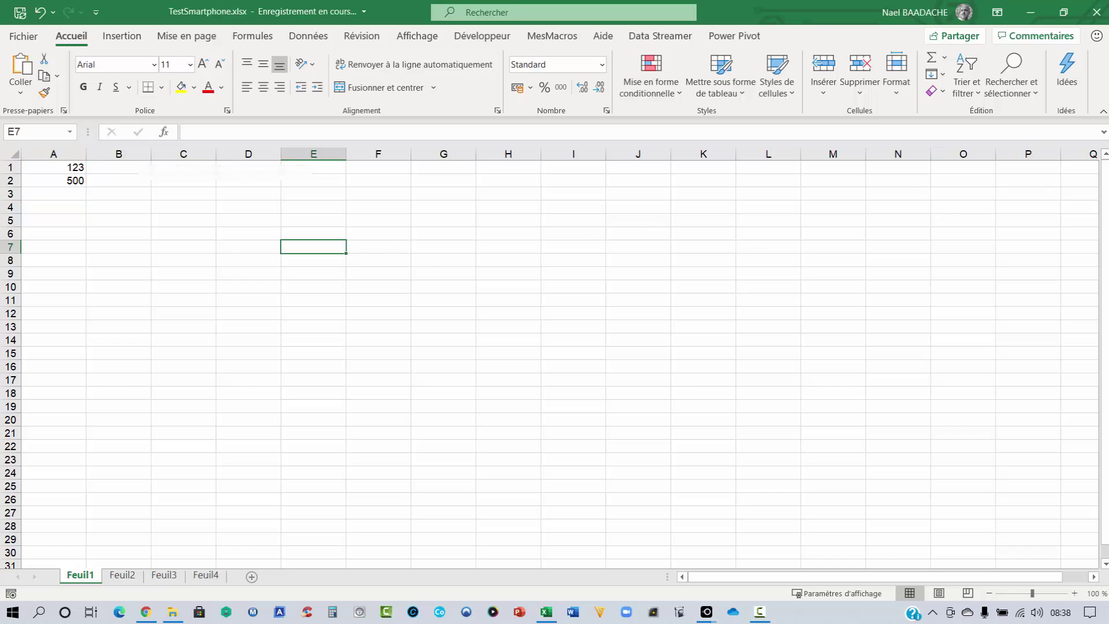
pyautogui.click(1097, 12)
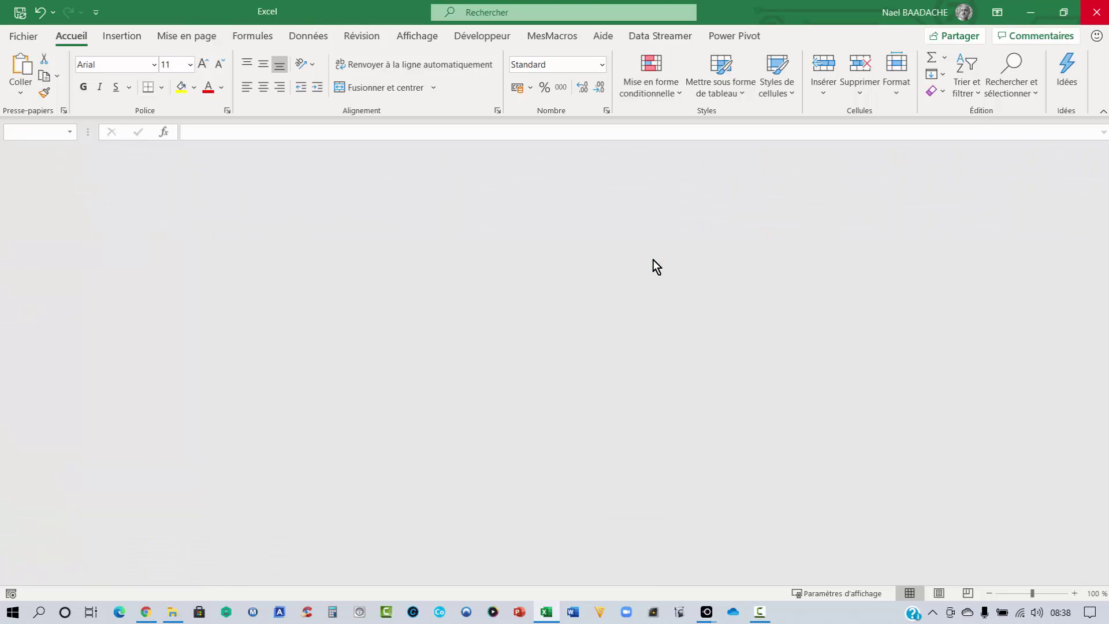